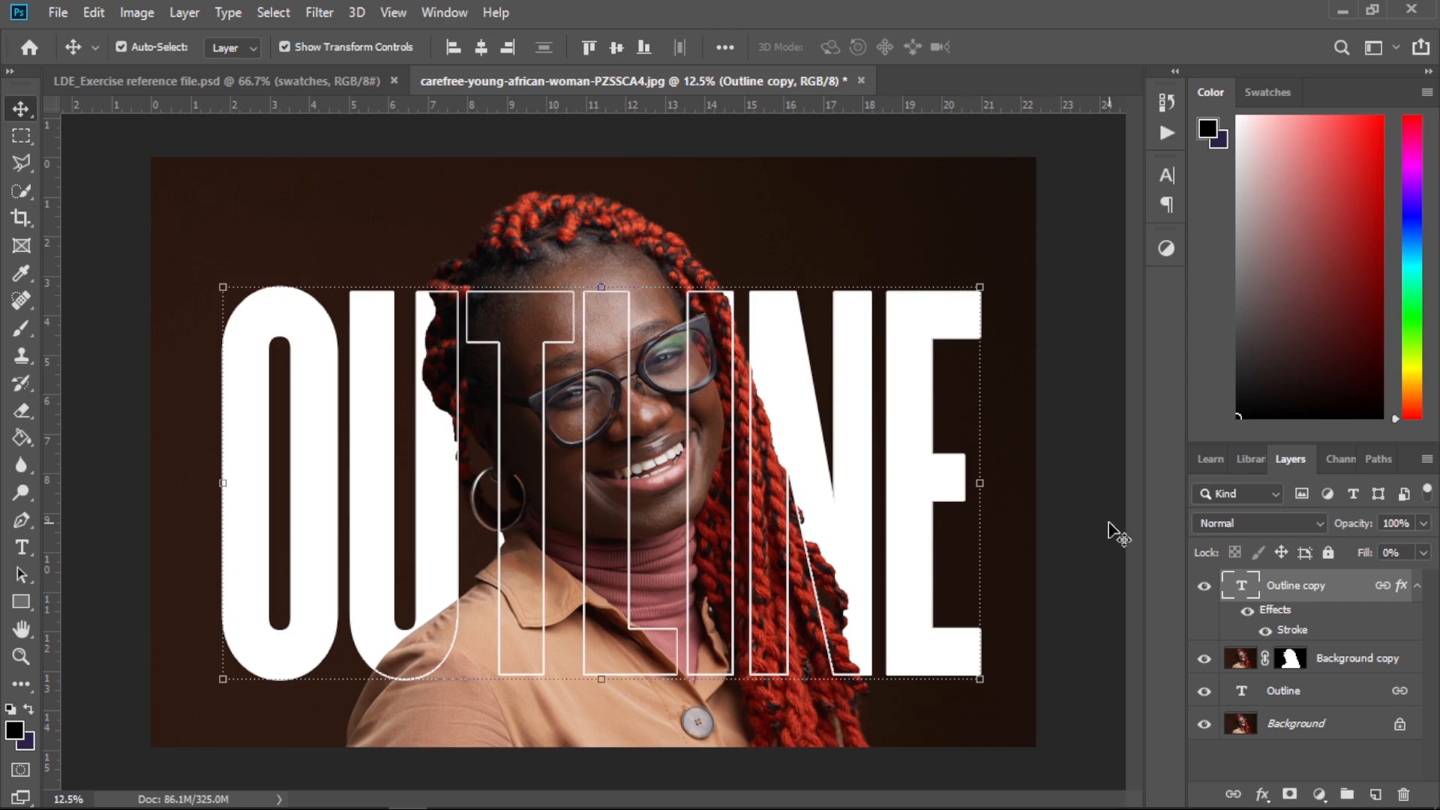
Delete the previous example's Outline, Background copy and Outline copy layers from the portrait document
left_click(1204, 589)
left_click(1206, 659)
left_click(1205, 692)
left_click(1246, 694)
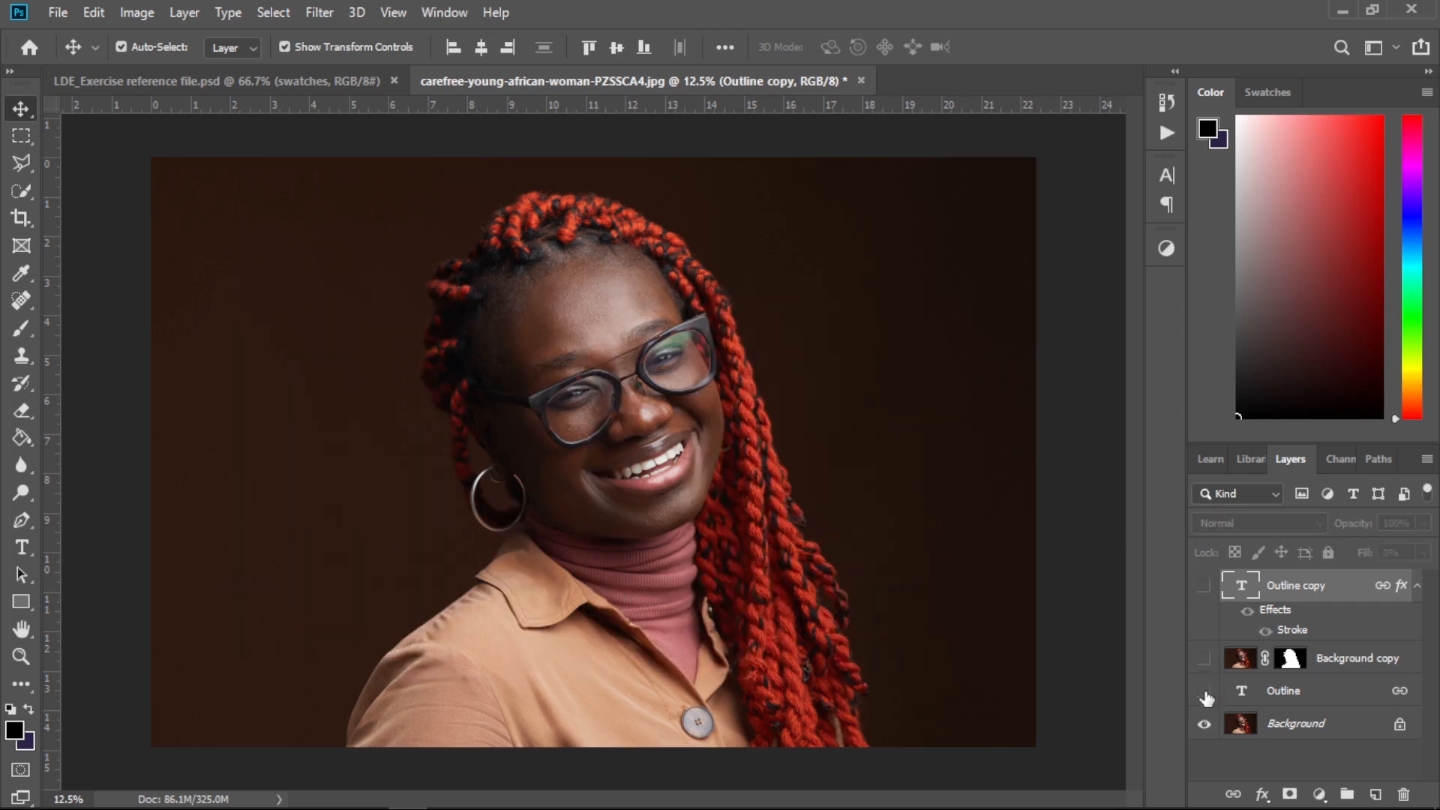
key("Delete")
left_click(1347, 659)
key("Delete")
left_click(1329, 592)
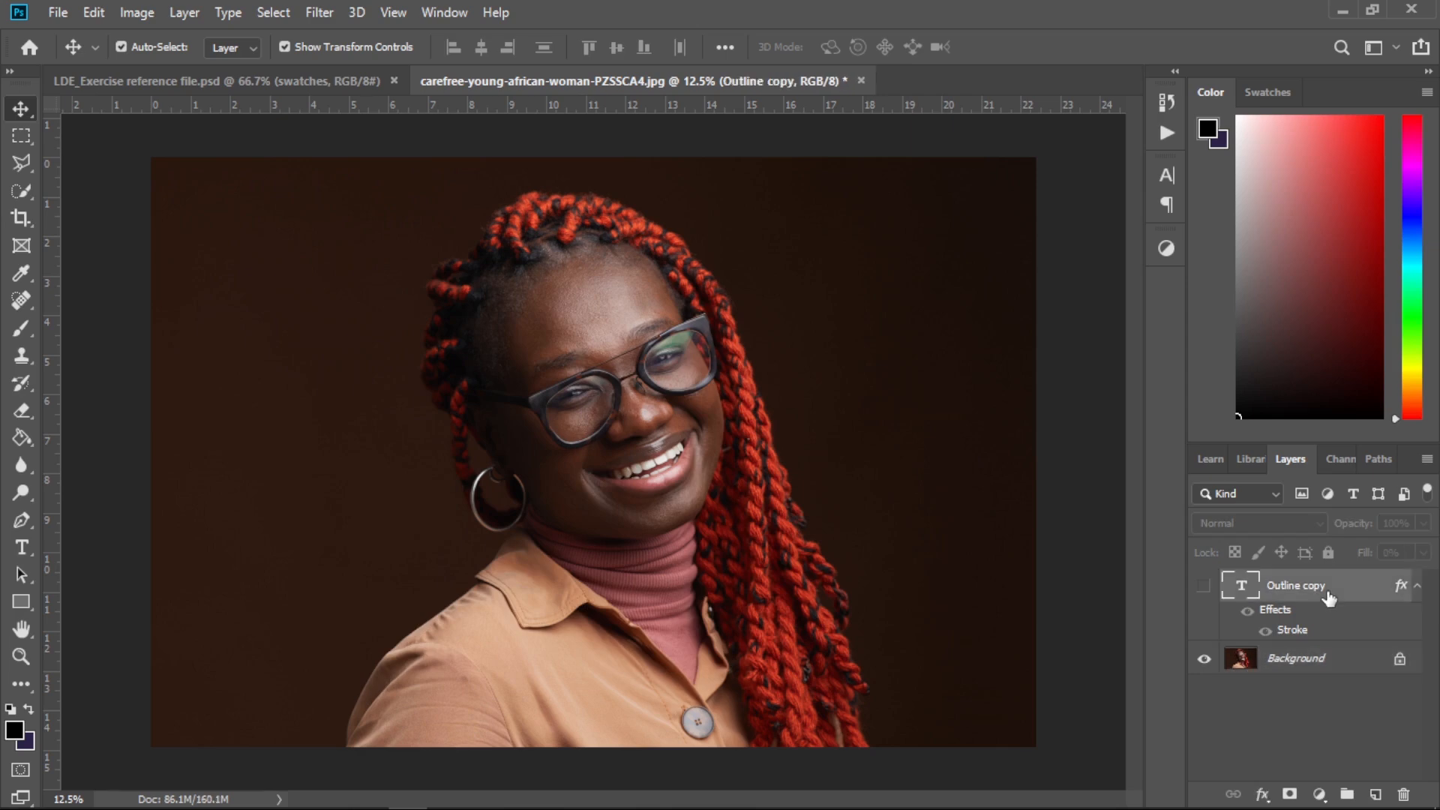
key("Delete")
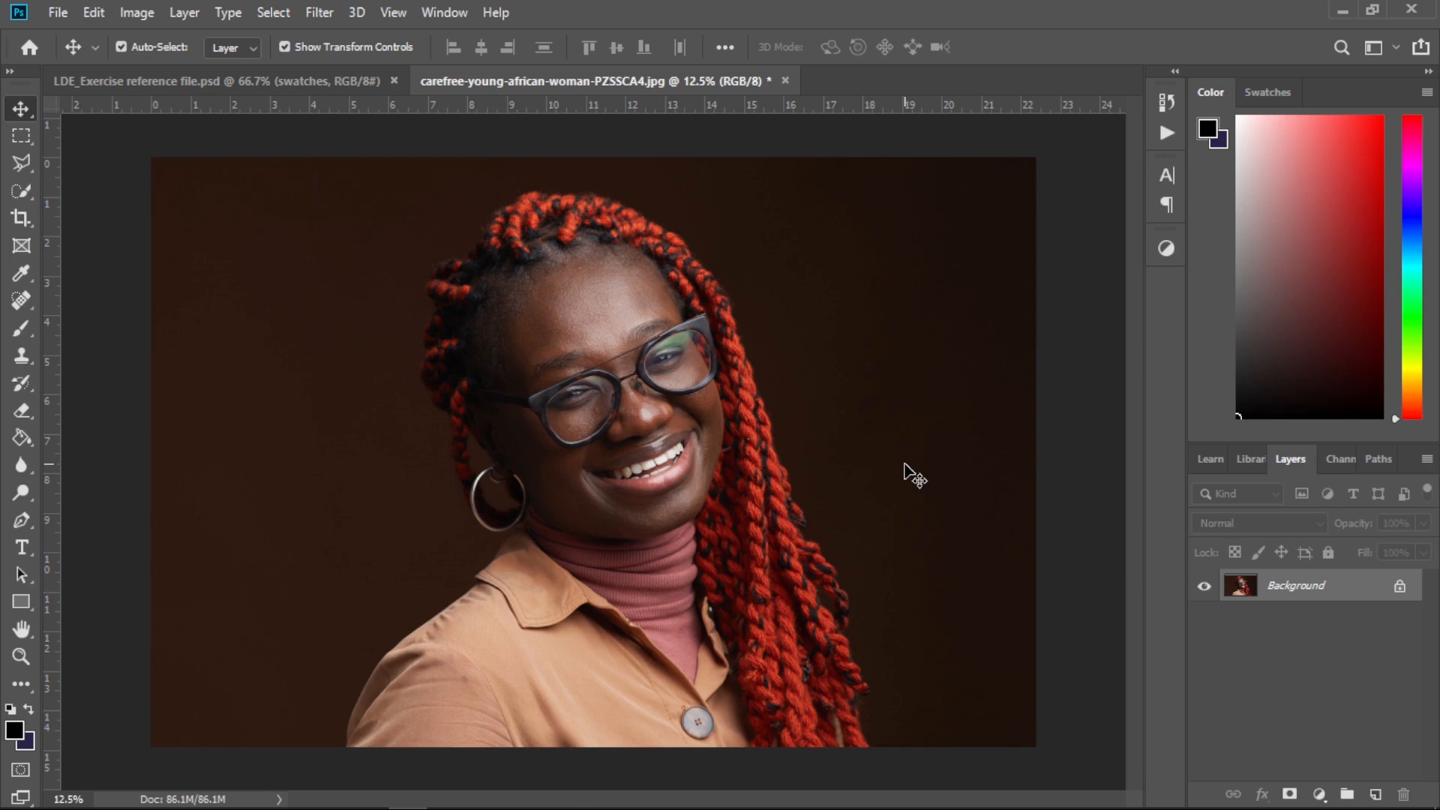
Type the word SMILE in Champion Gothic on the left side of the photo
left_click(24, 551)
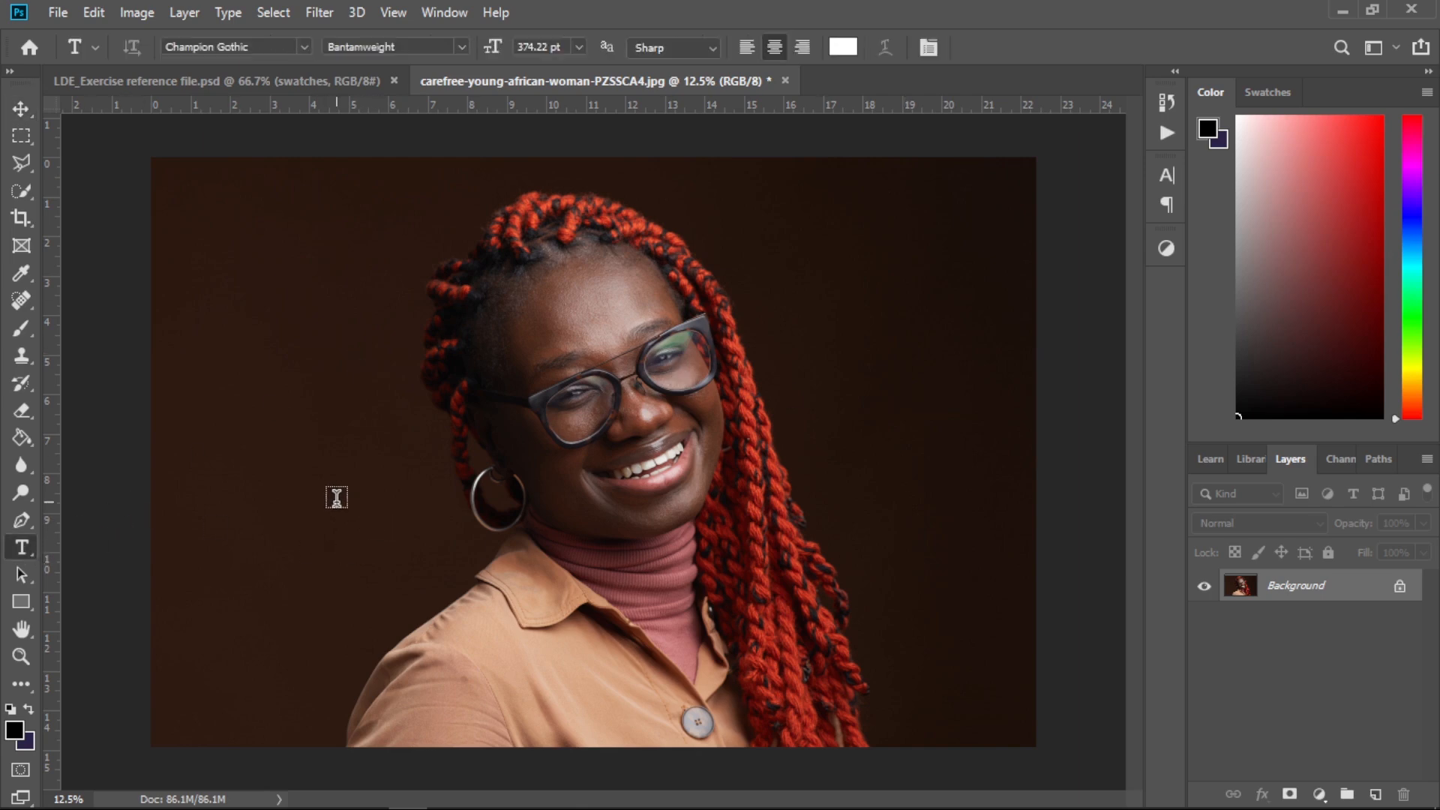
left_click(336, 497)
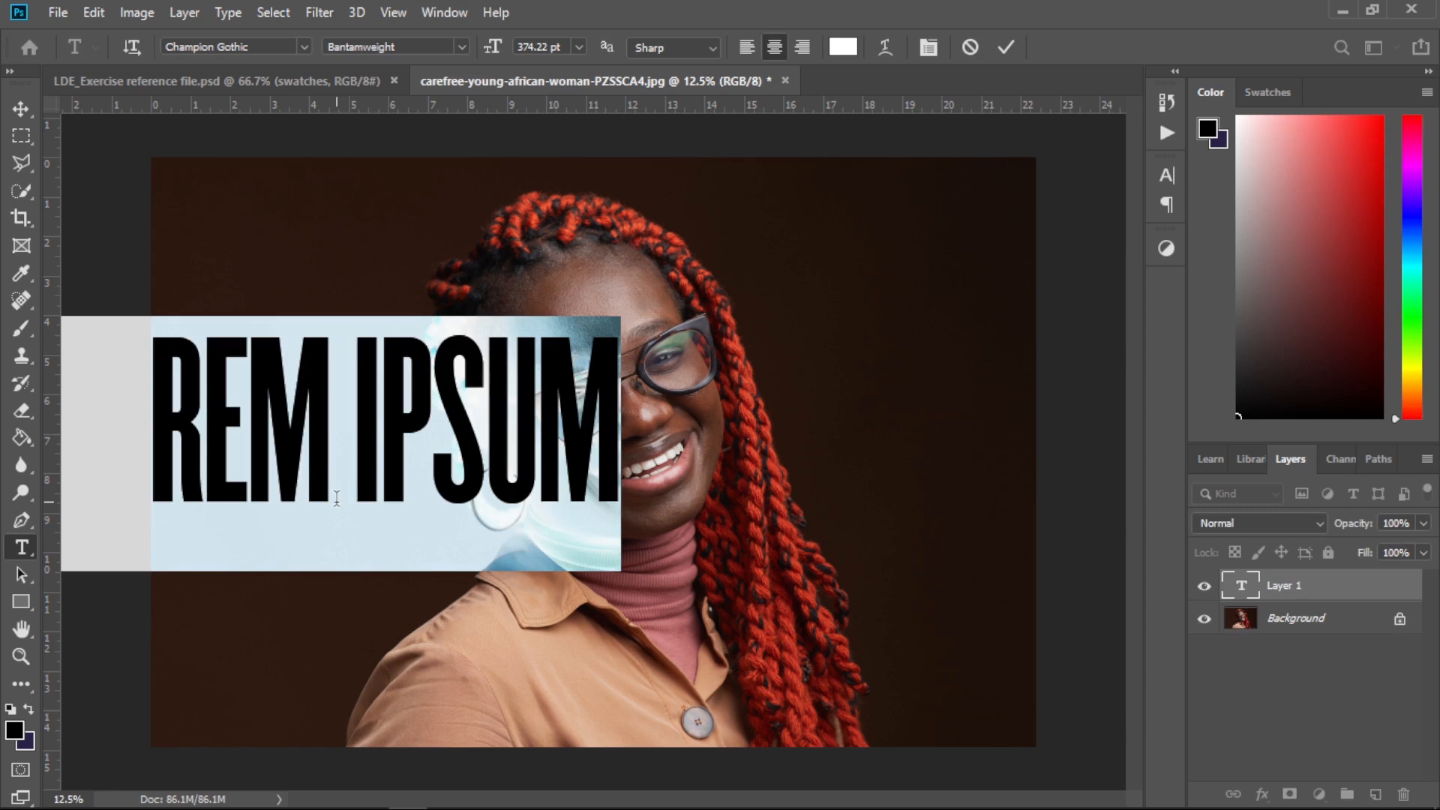
type("SMILE")
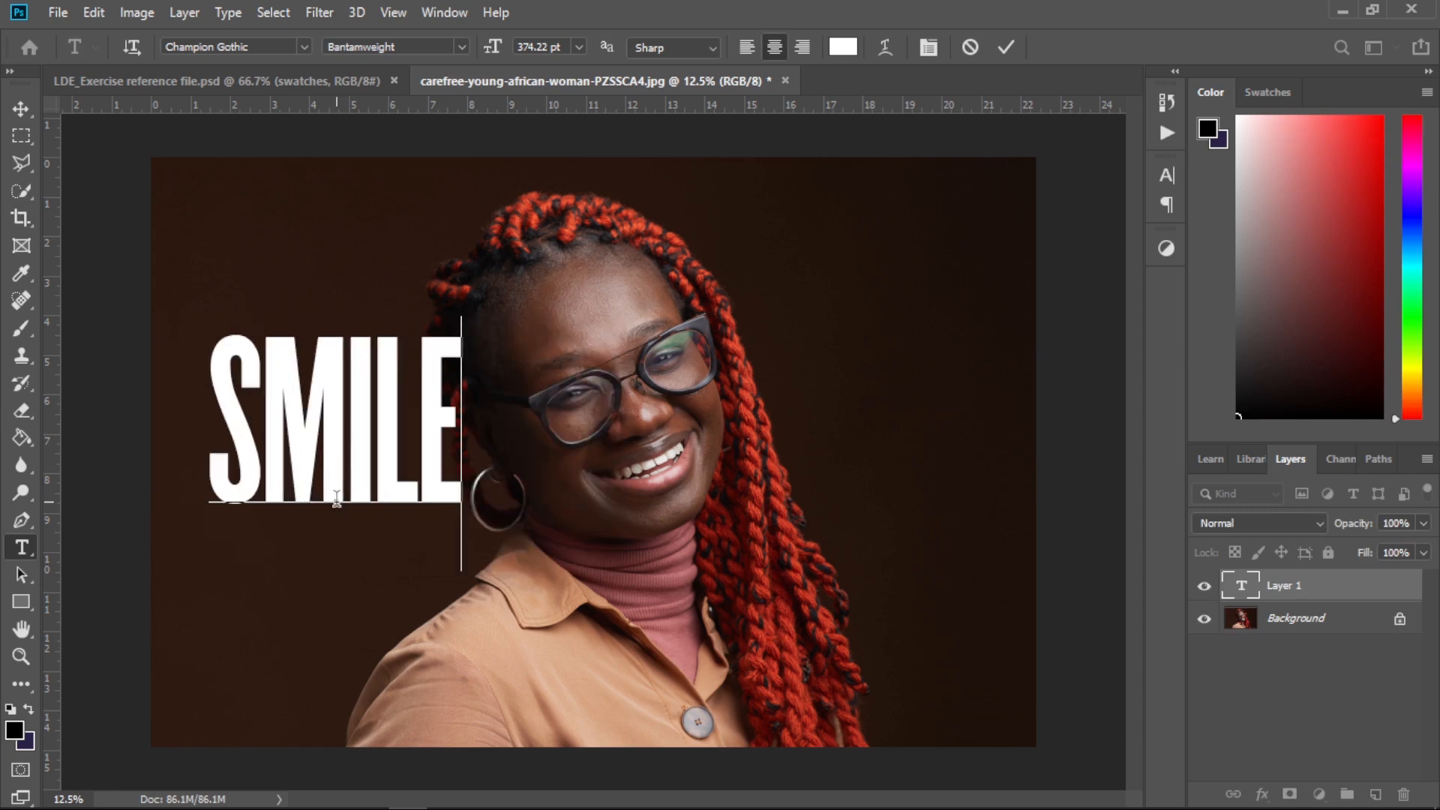
Select all the text and enlarge it to 580.22 pt
key("ctrl+a")
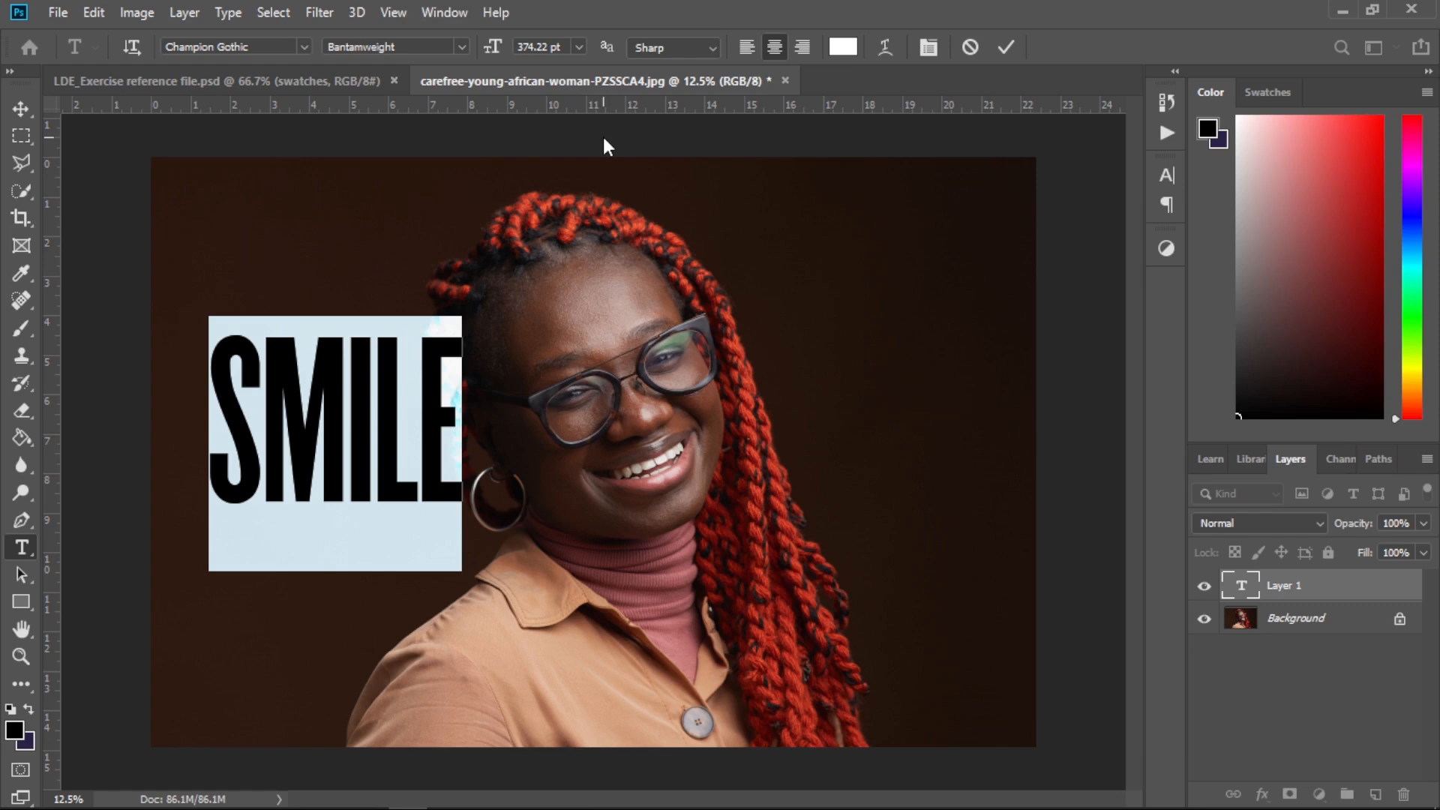
left_click_drag(491, 47, 611, 45)
left_click_drag(491, 50, 579, 49)
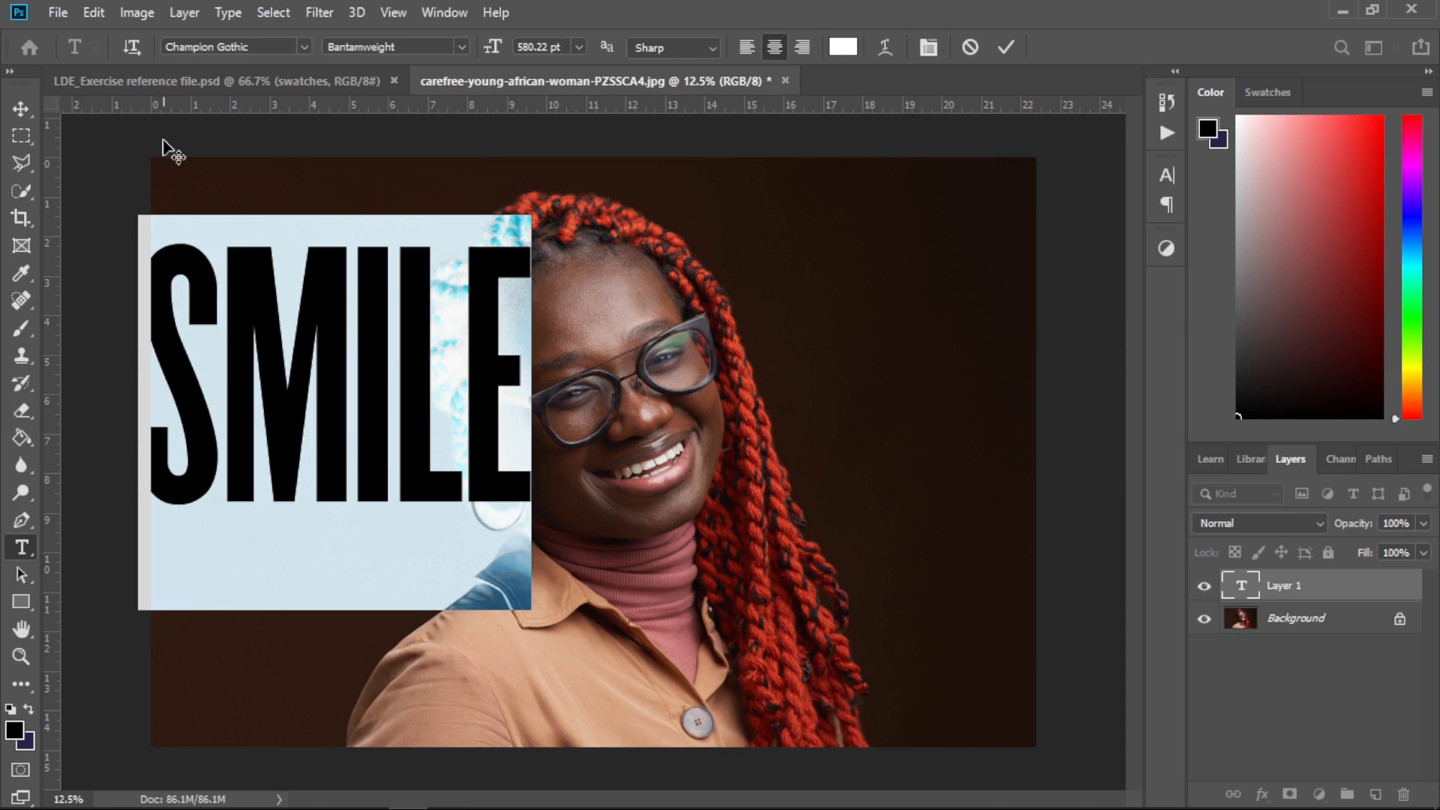
Move the SMILE text to the middle of the photo over the face
left_click(21, 110)
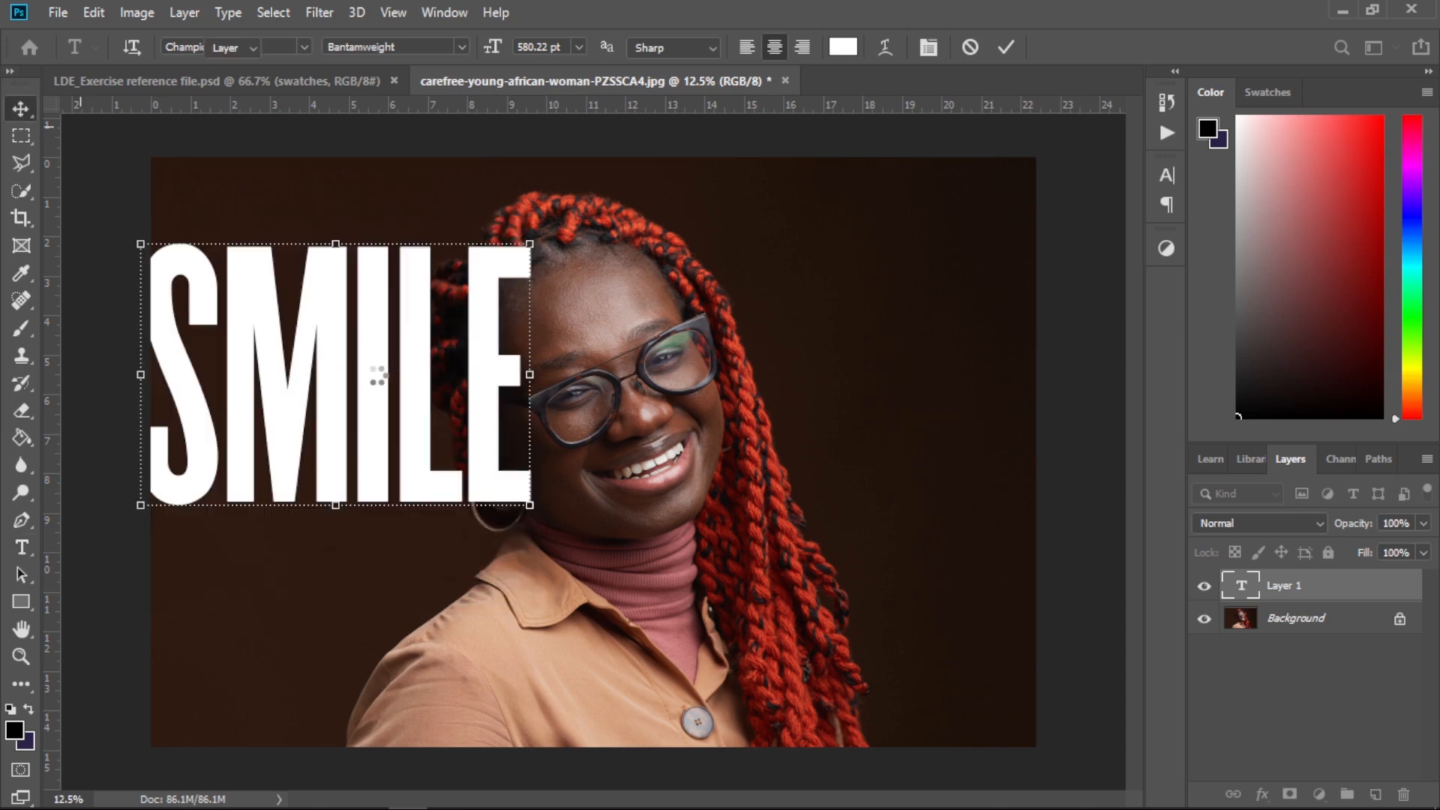
left_click_drag(376, 380, 658, 443)
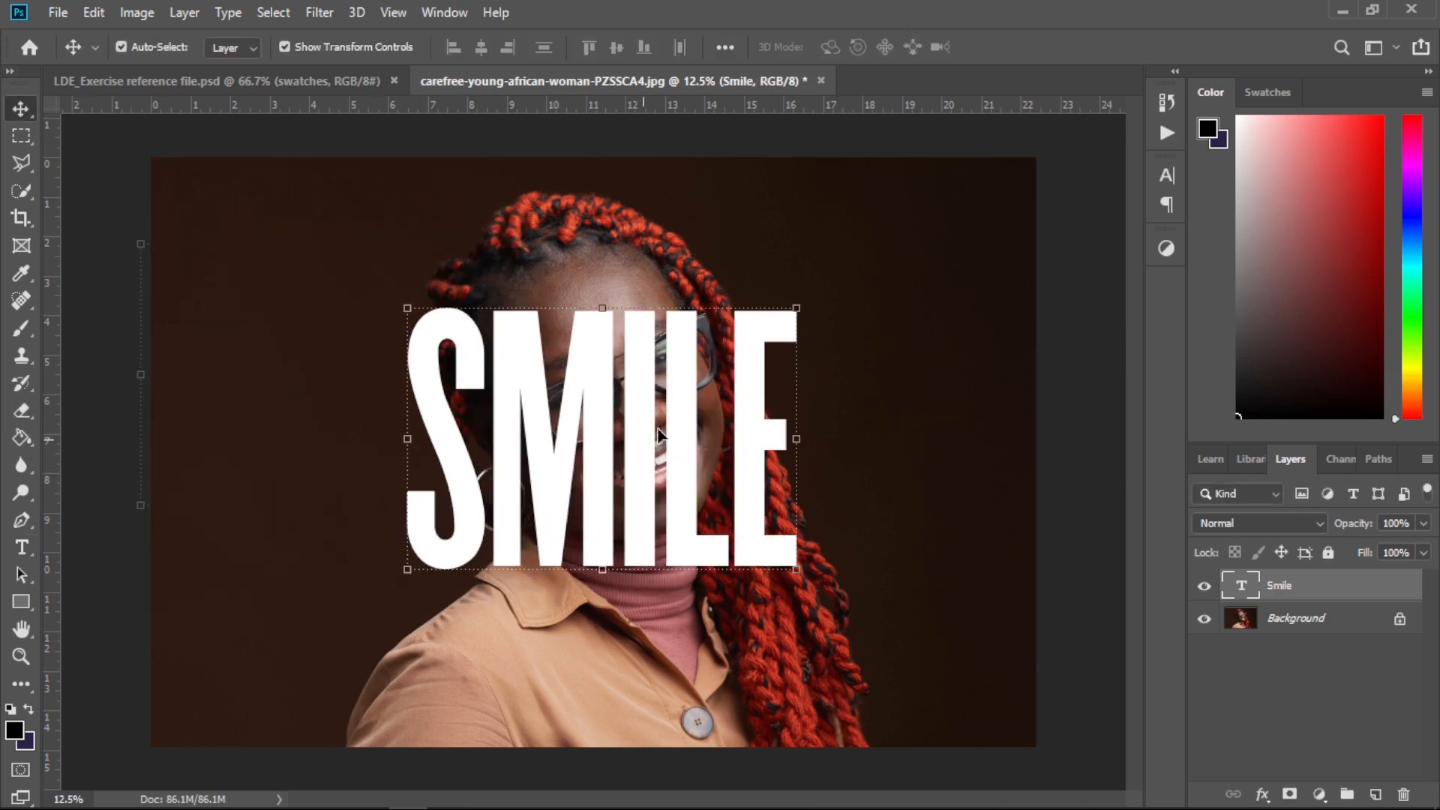
Scale the SMILE text up with Free Transform and reposition it centred over the woman
key("ctrl+t")
left_click_drag(835, 284, 1023, 189)
key("Return")
left_click_drag(838, 320, 713, 456)
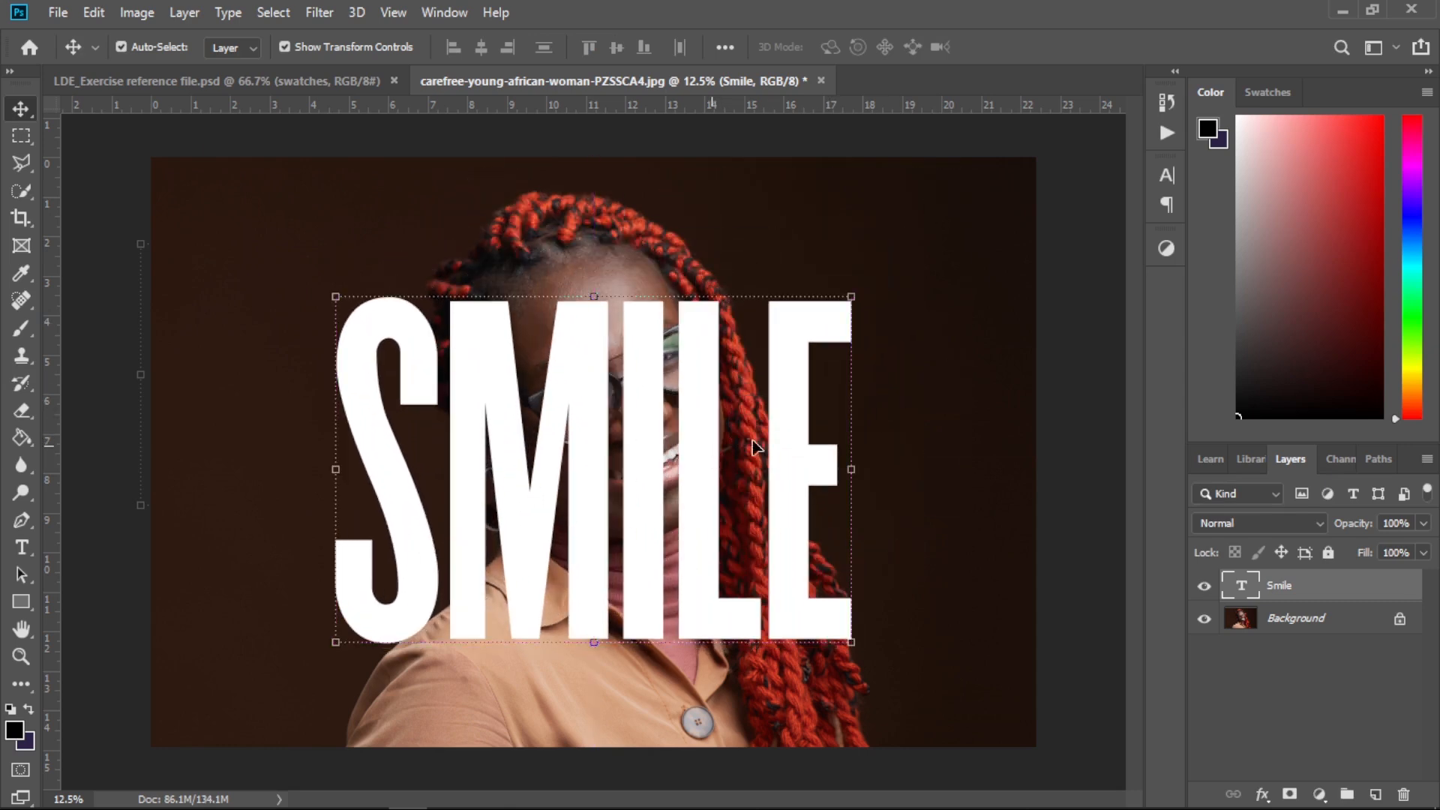
Duplicate the Background layer and move the copy above the Smile text layer
left_click(1349, 623)
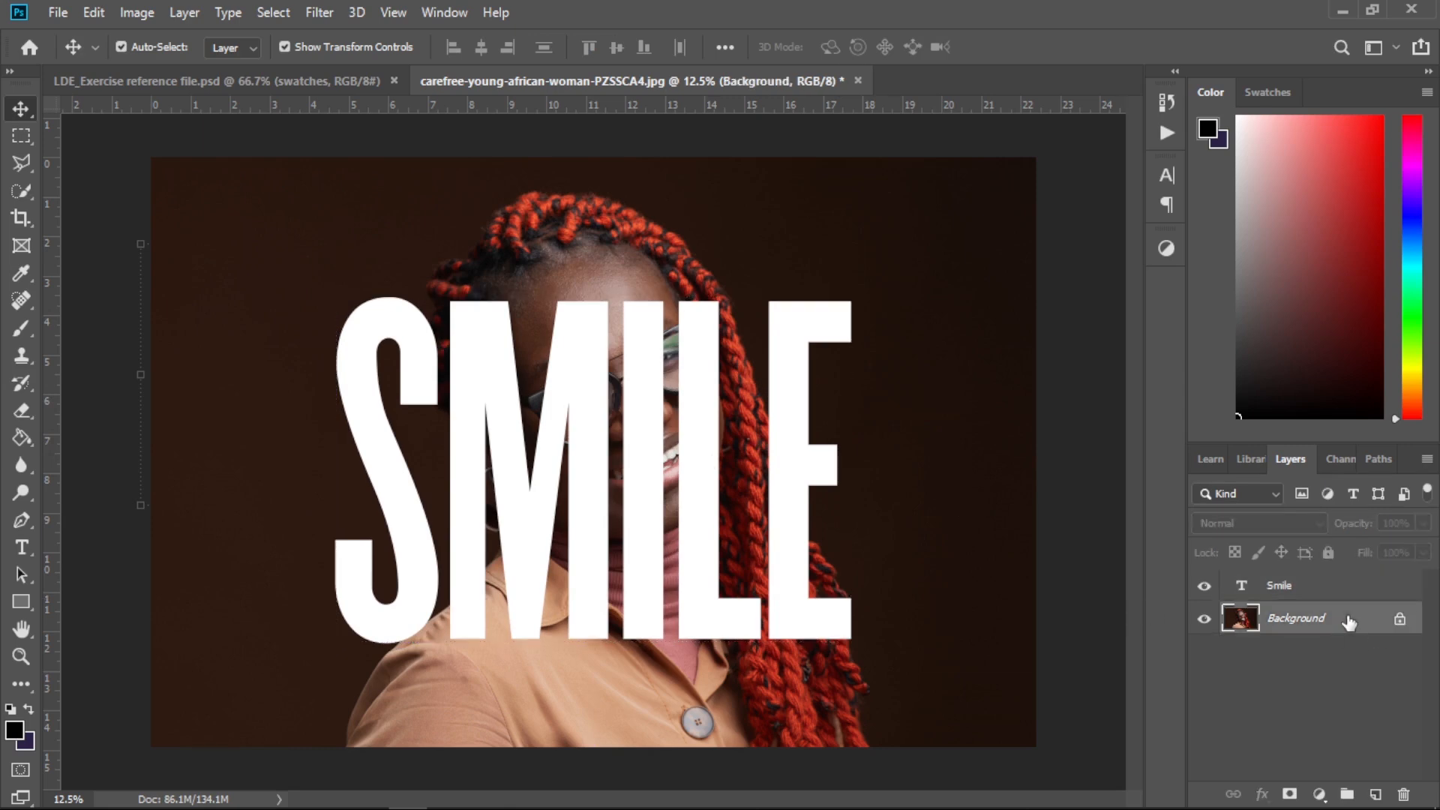
left_click_drag(1349, 623, 1374, 800)
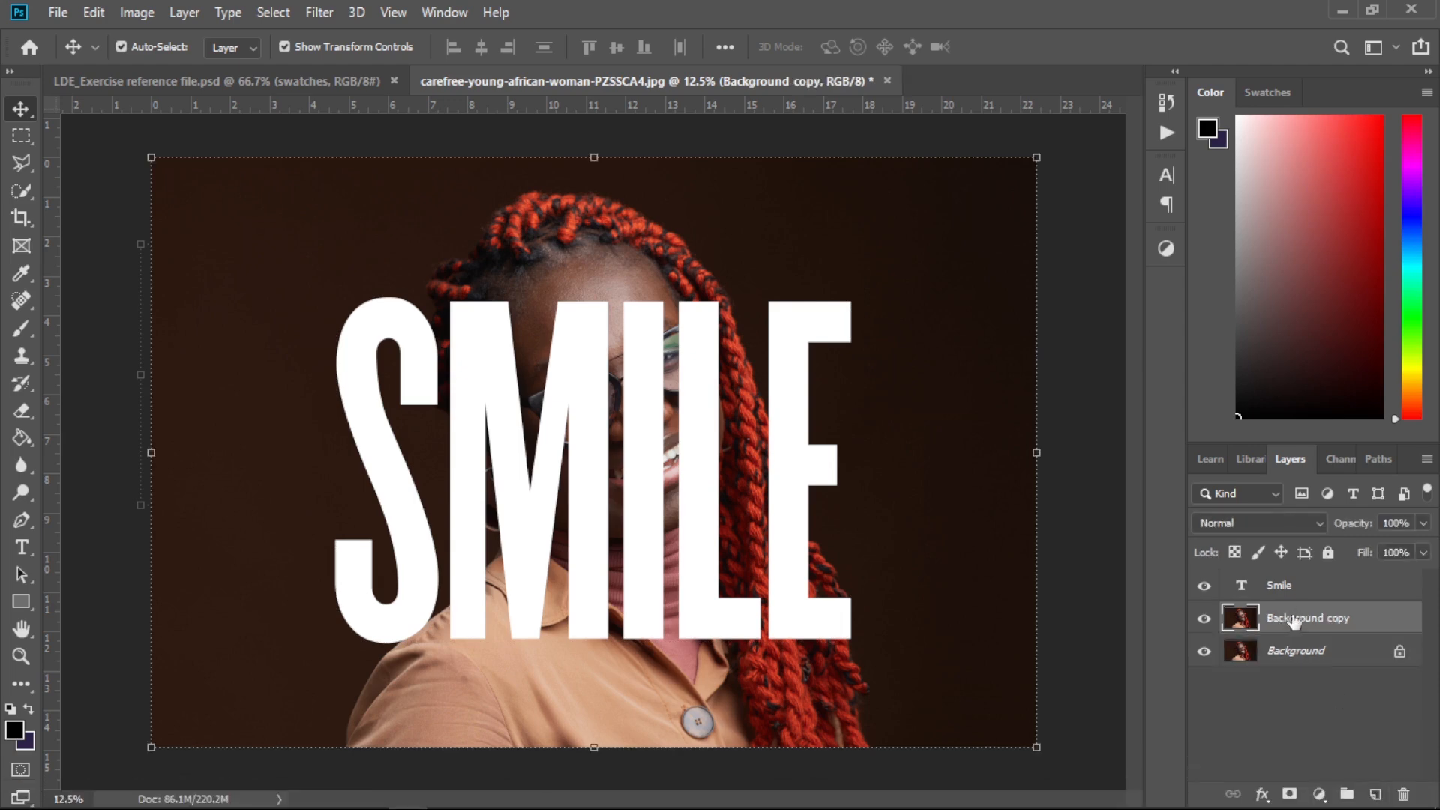
left_click_drag(1294, 619, 1291, 586)
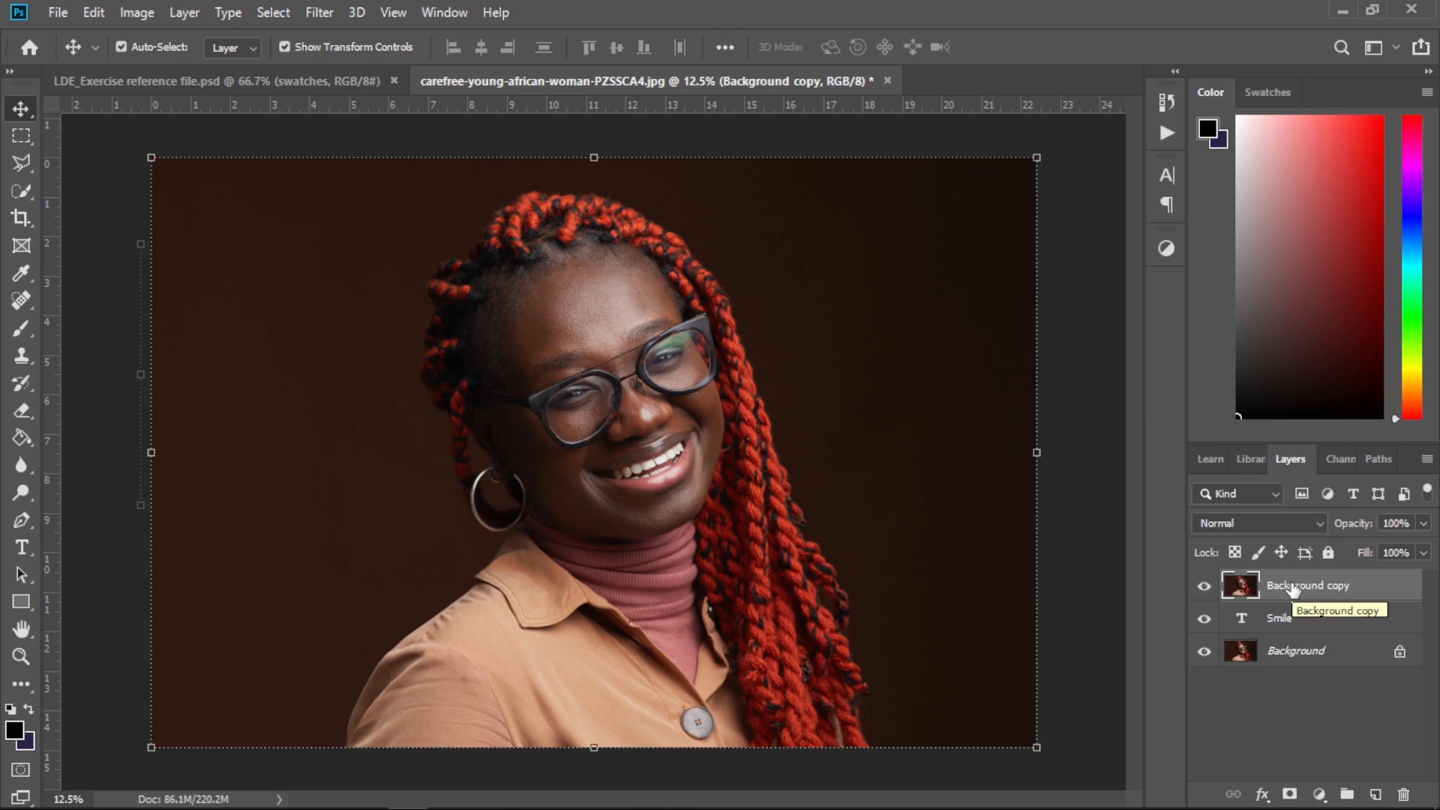
Select the subject of the photo with Select Subject
left_click(1271, 618)
left_click(1277, 591)
left_click(1264, 625)
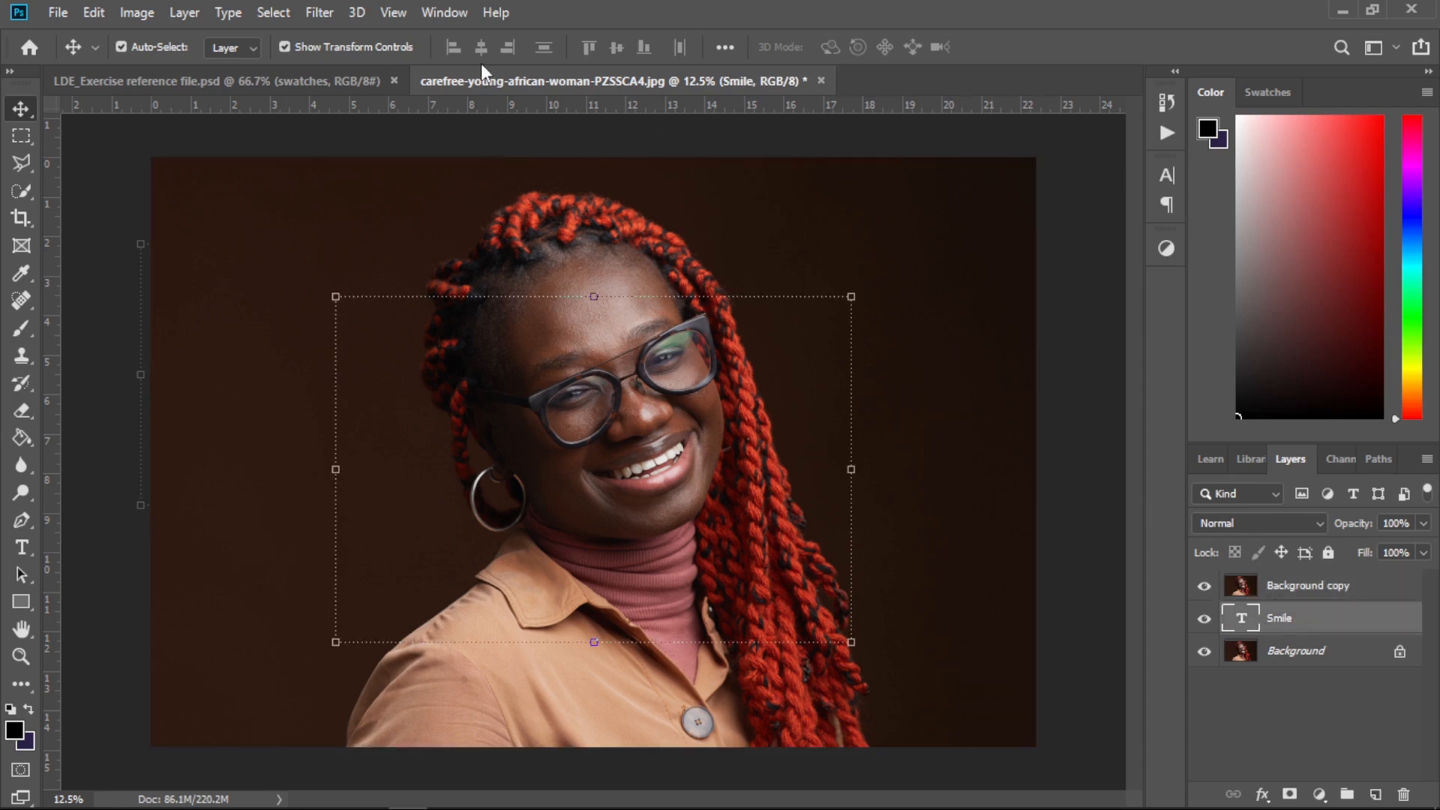
left_click(262, 15)
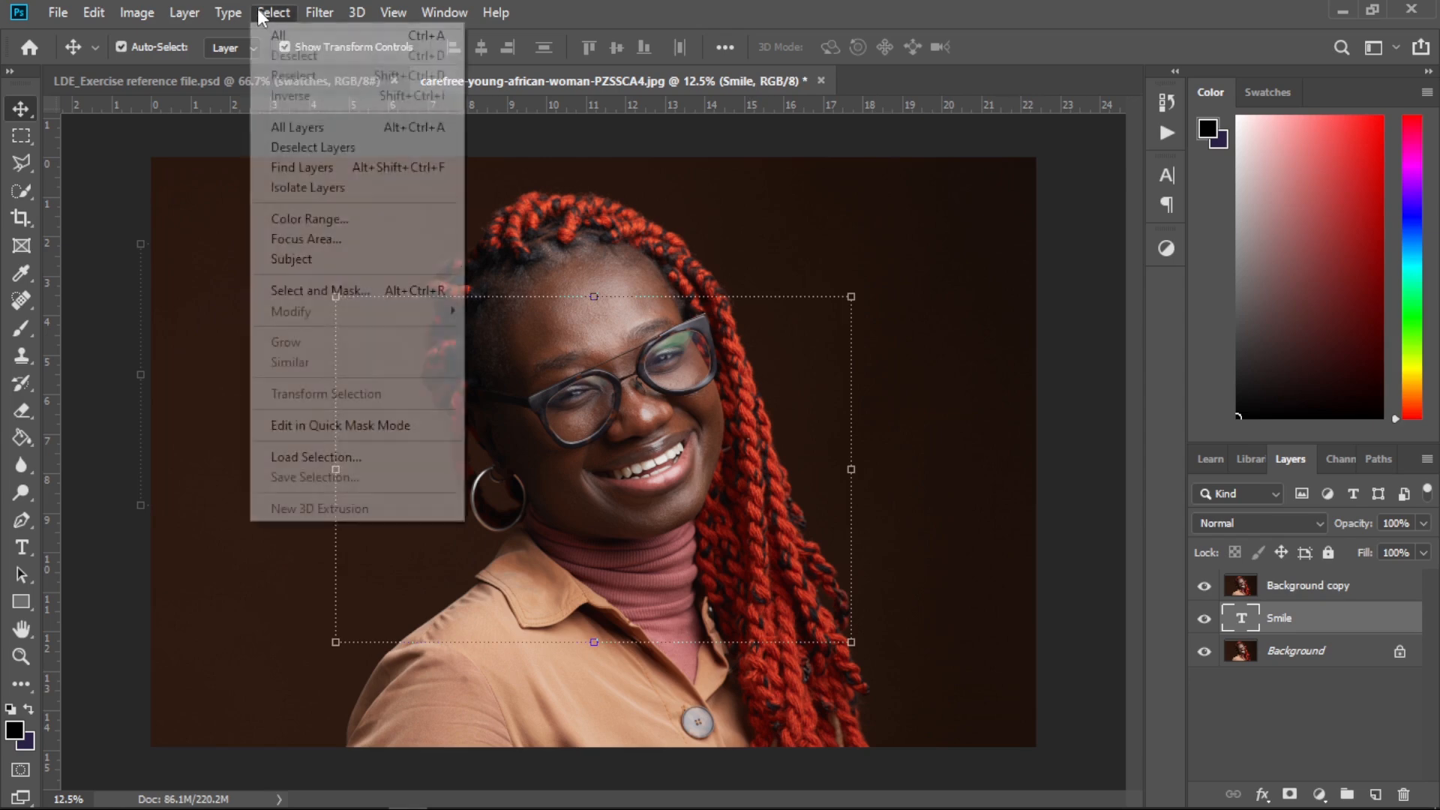
left_click(309, 259)
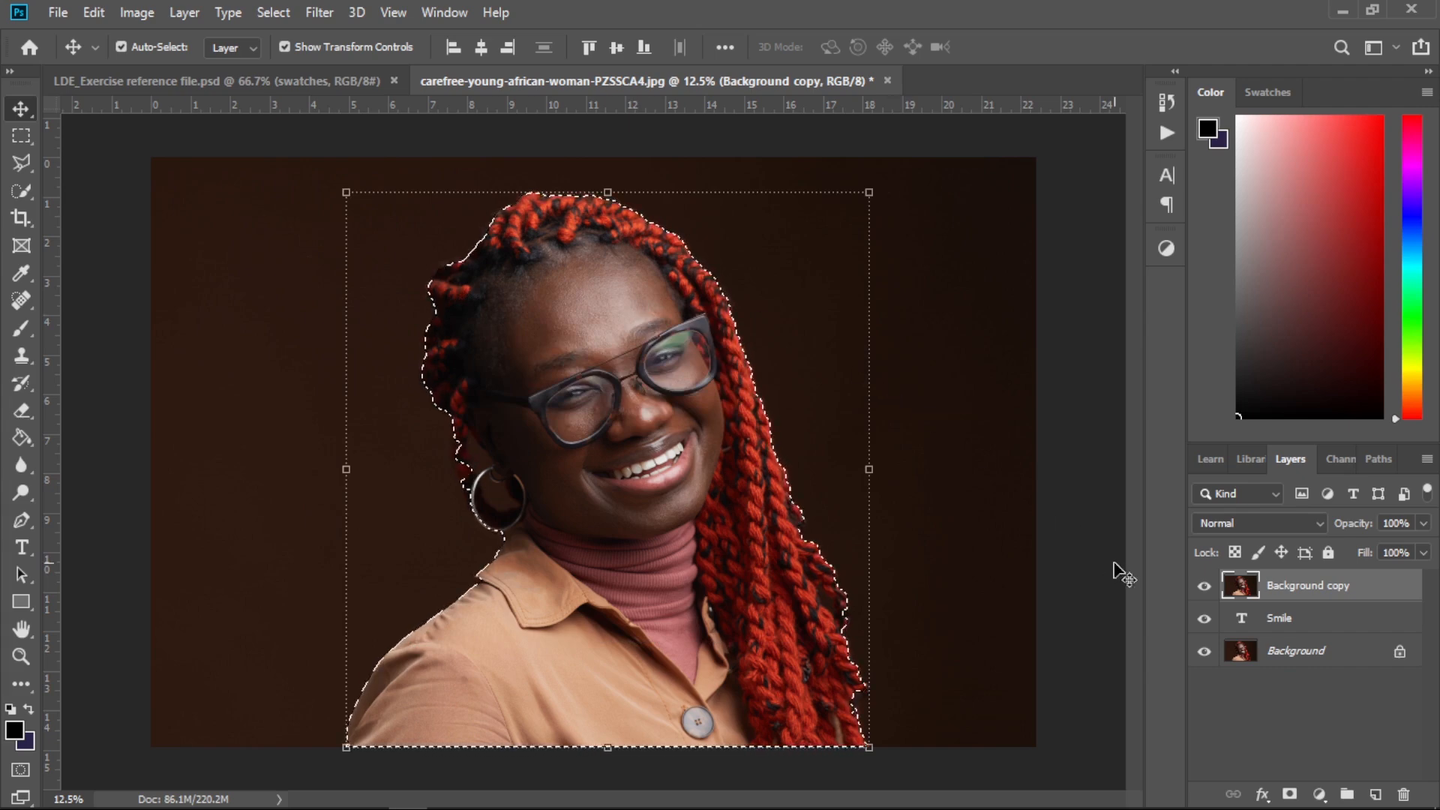
Add a layer mask from the subject selection to the Background copy layer
left_click(1203, 747)
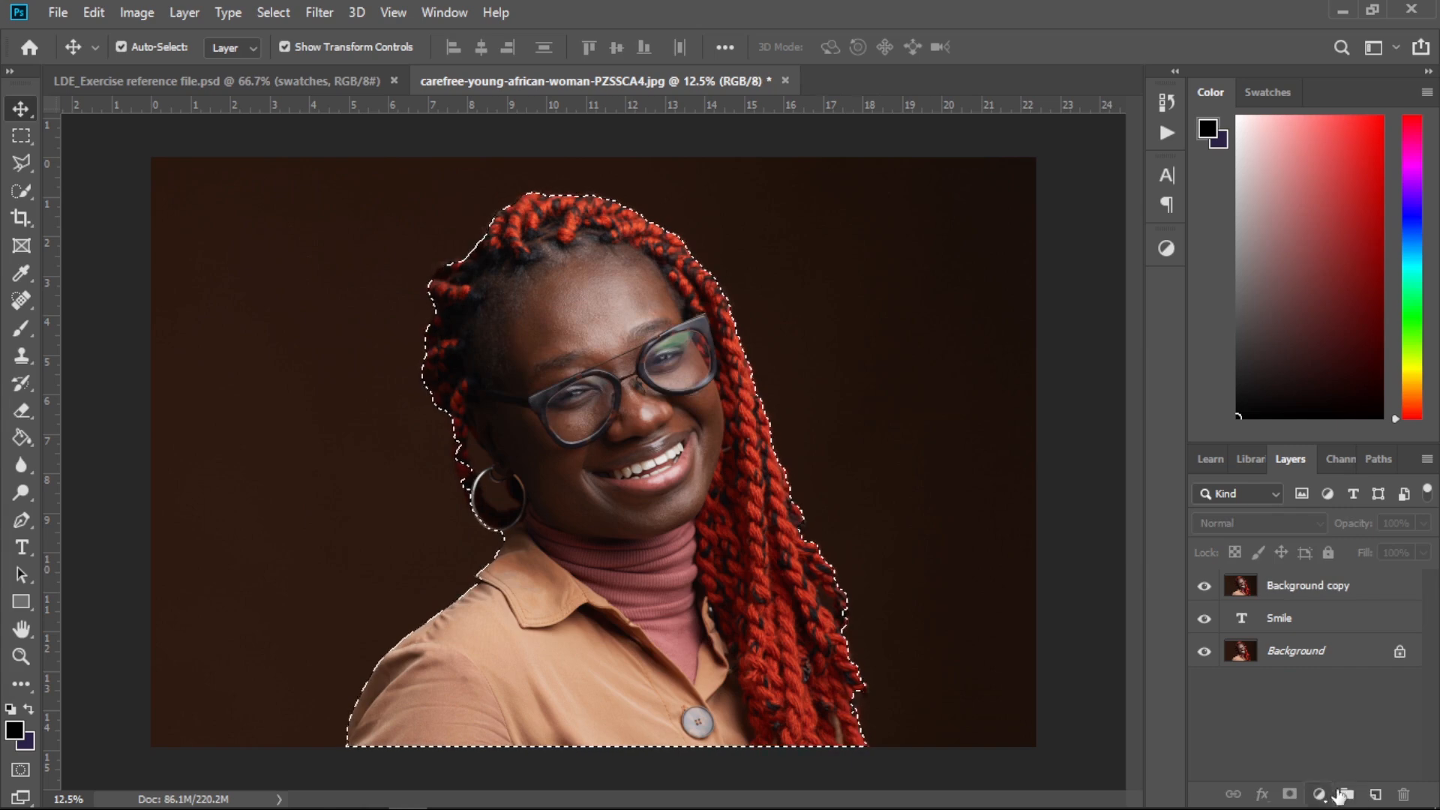
left_click(1303, 593)
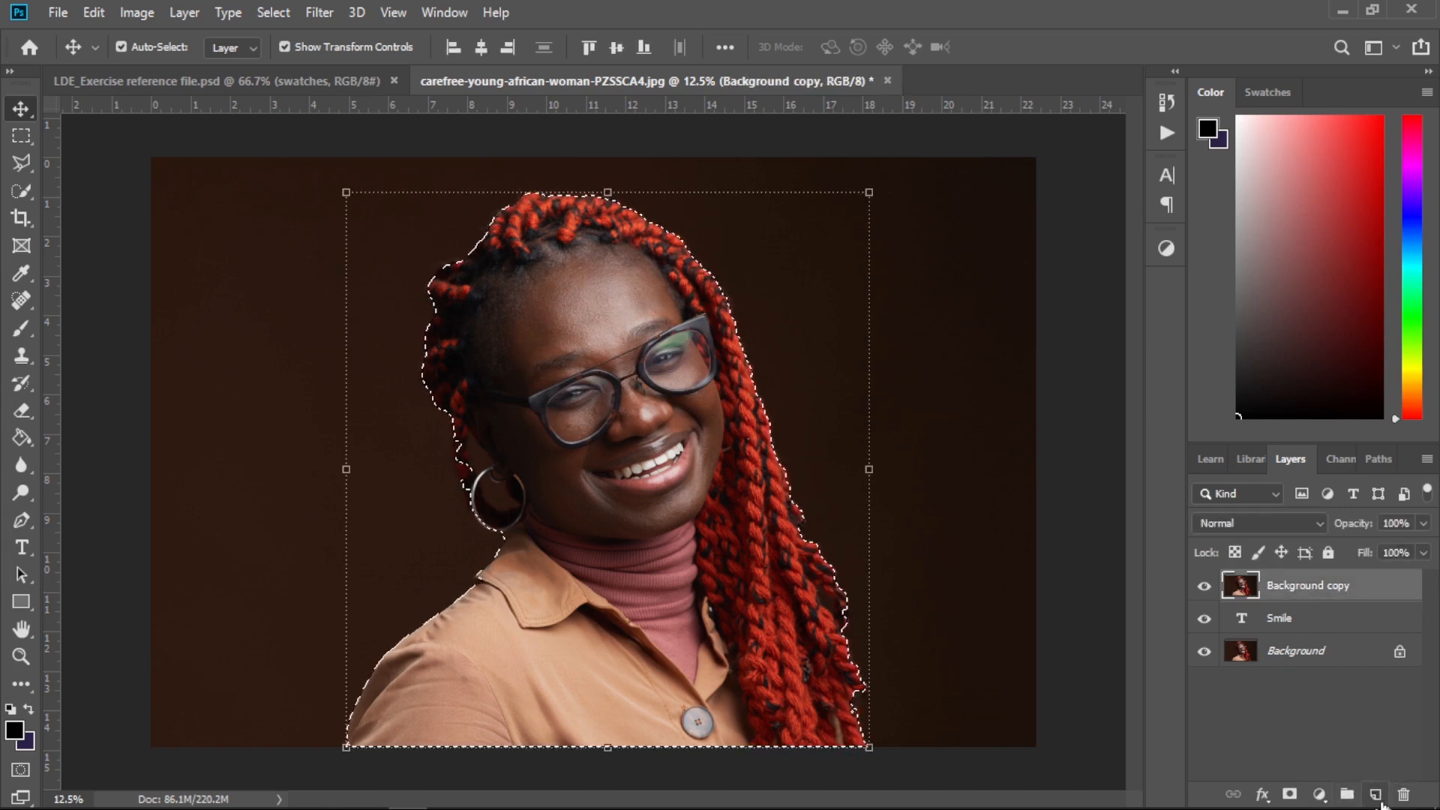
left_click(1378, 798)
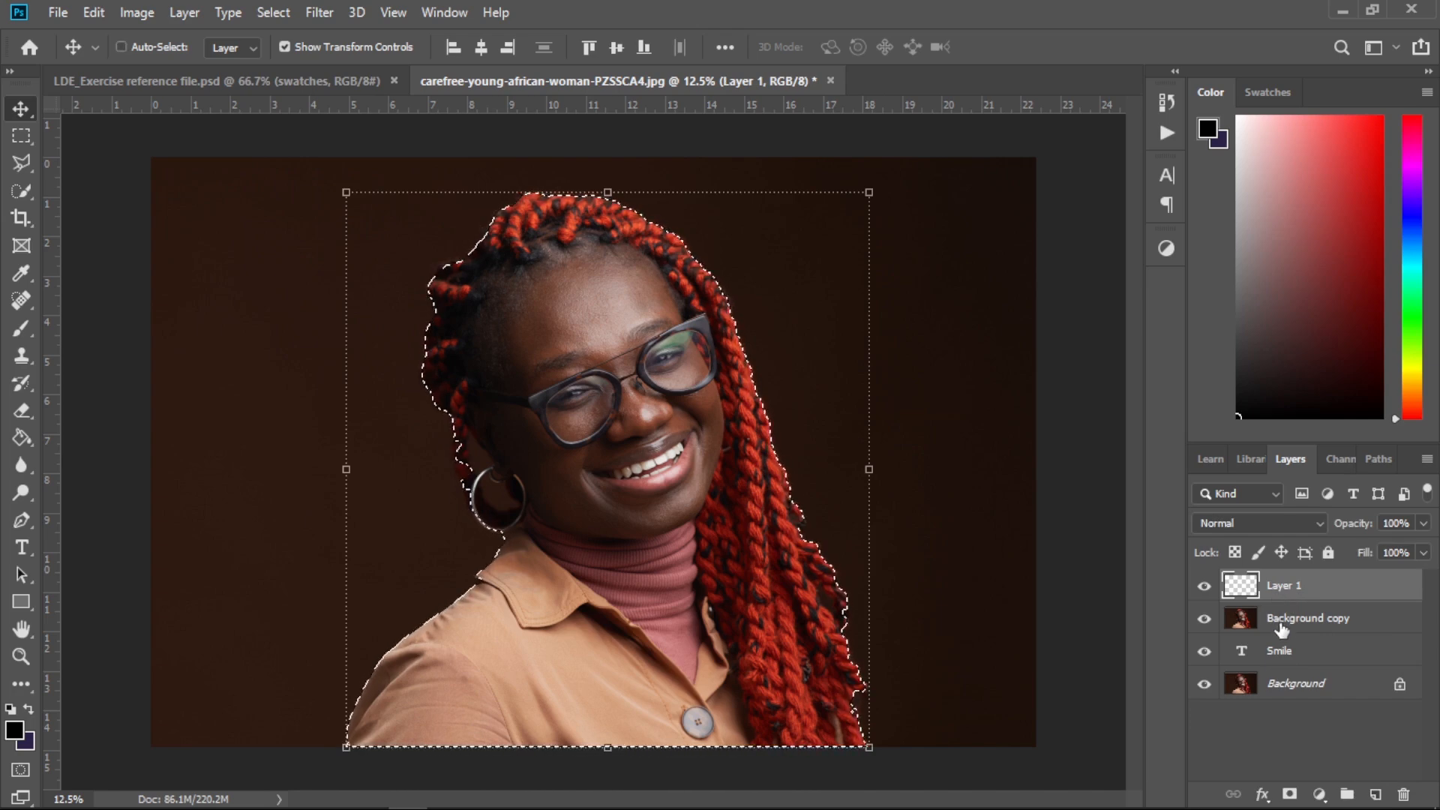
key("ctrl+z")
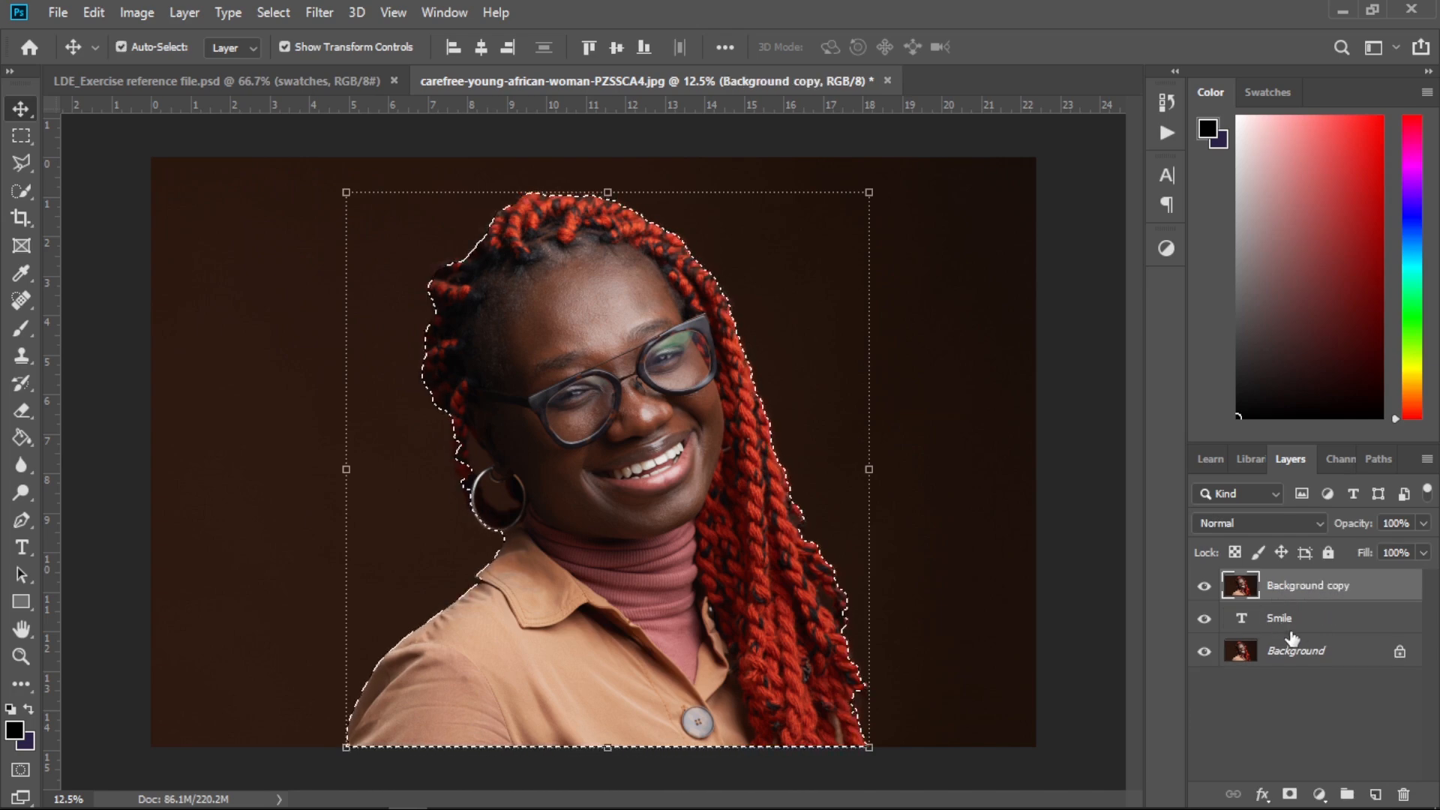
left_click(1289, 795)
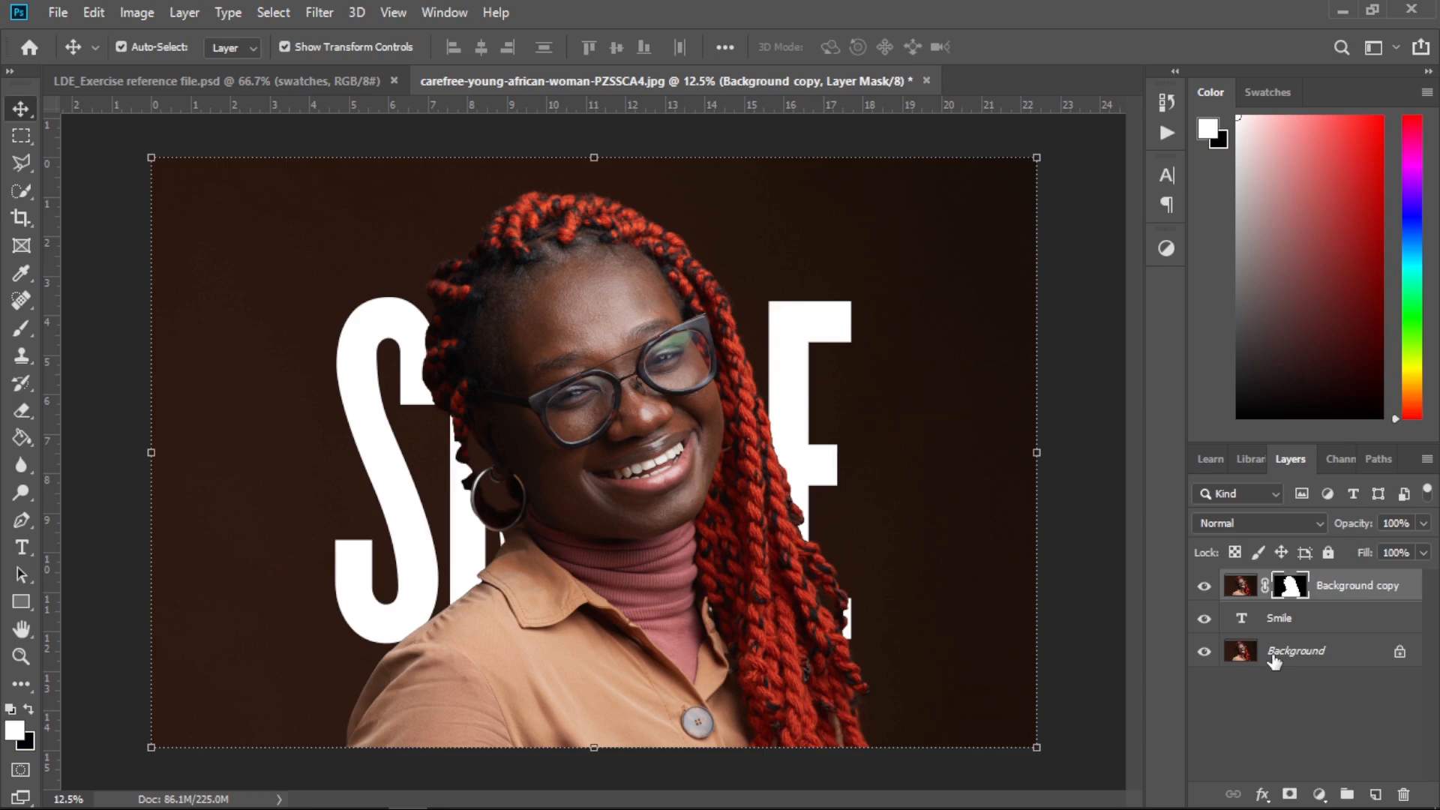
Duplicate the Smile text layer and move the copy to the top of the layer stack
left_click(1282, 620)
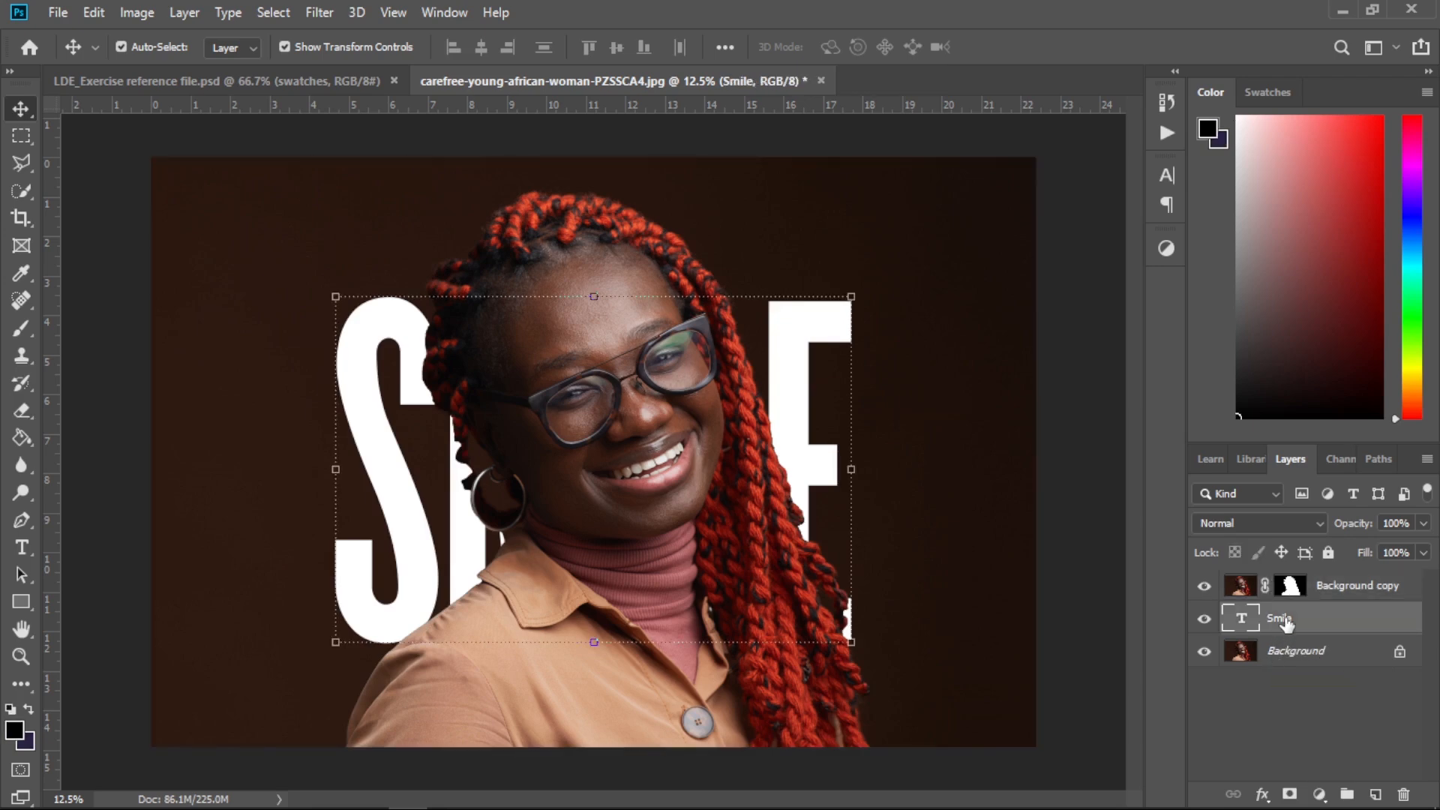
key("ctrl")
key("ctrl+j")
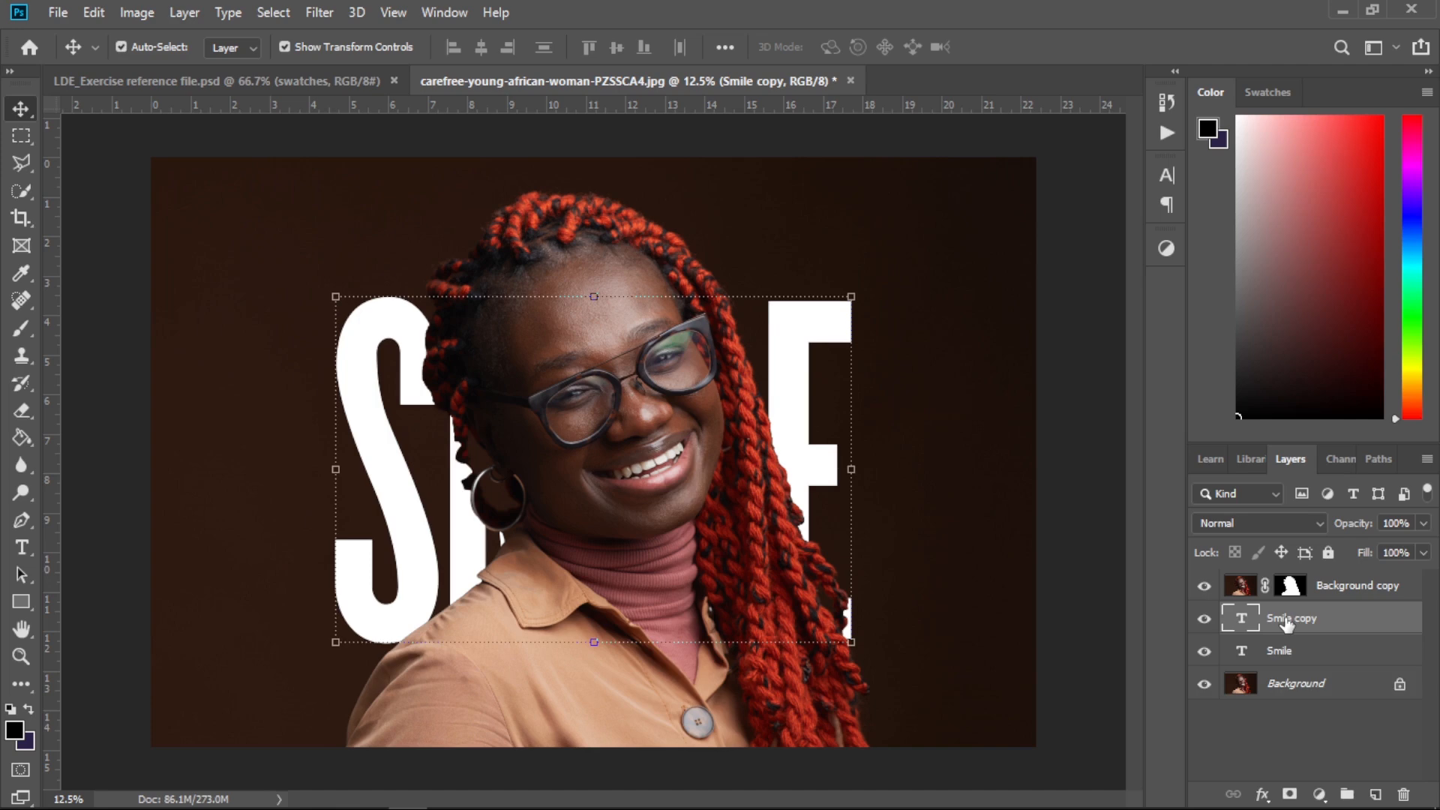
left_click_drag(1285, 622, 1282, 582)
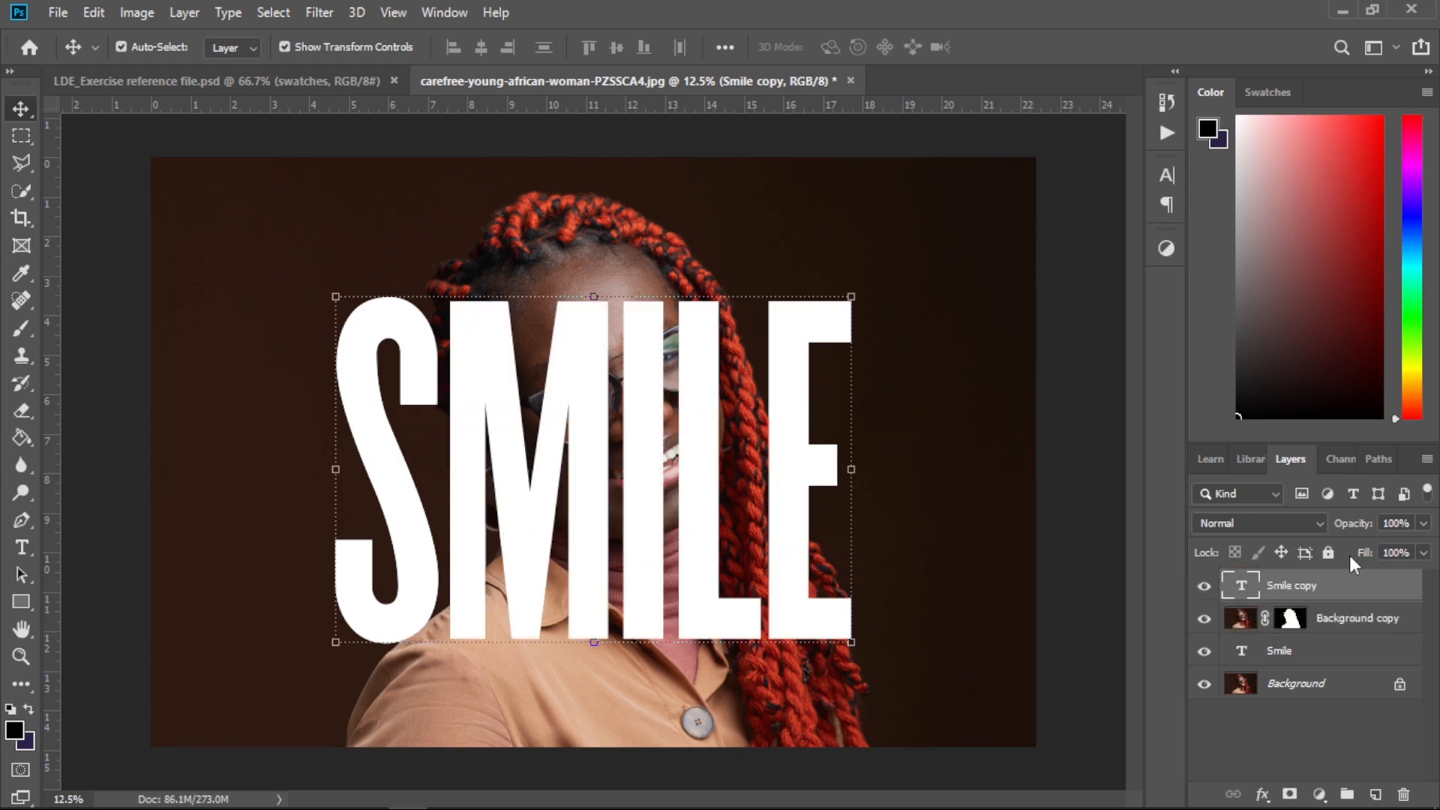
Set the Smile copy layer's fill to 0%
left_click(1423, 553)
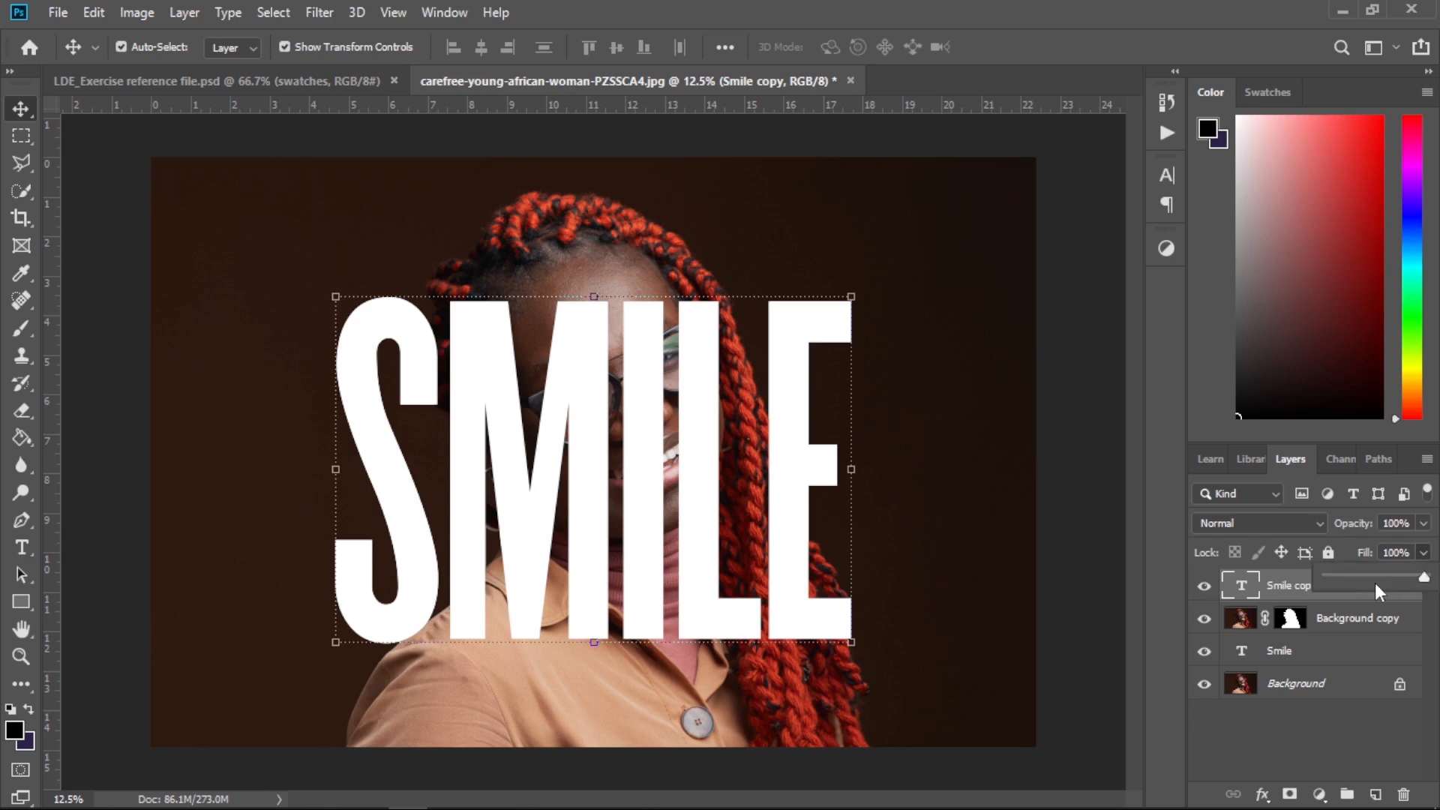
left_click_drag(1371, 575, 1320, 581)
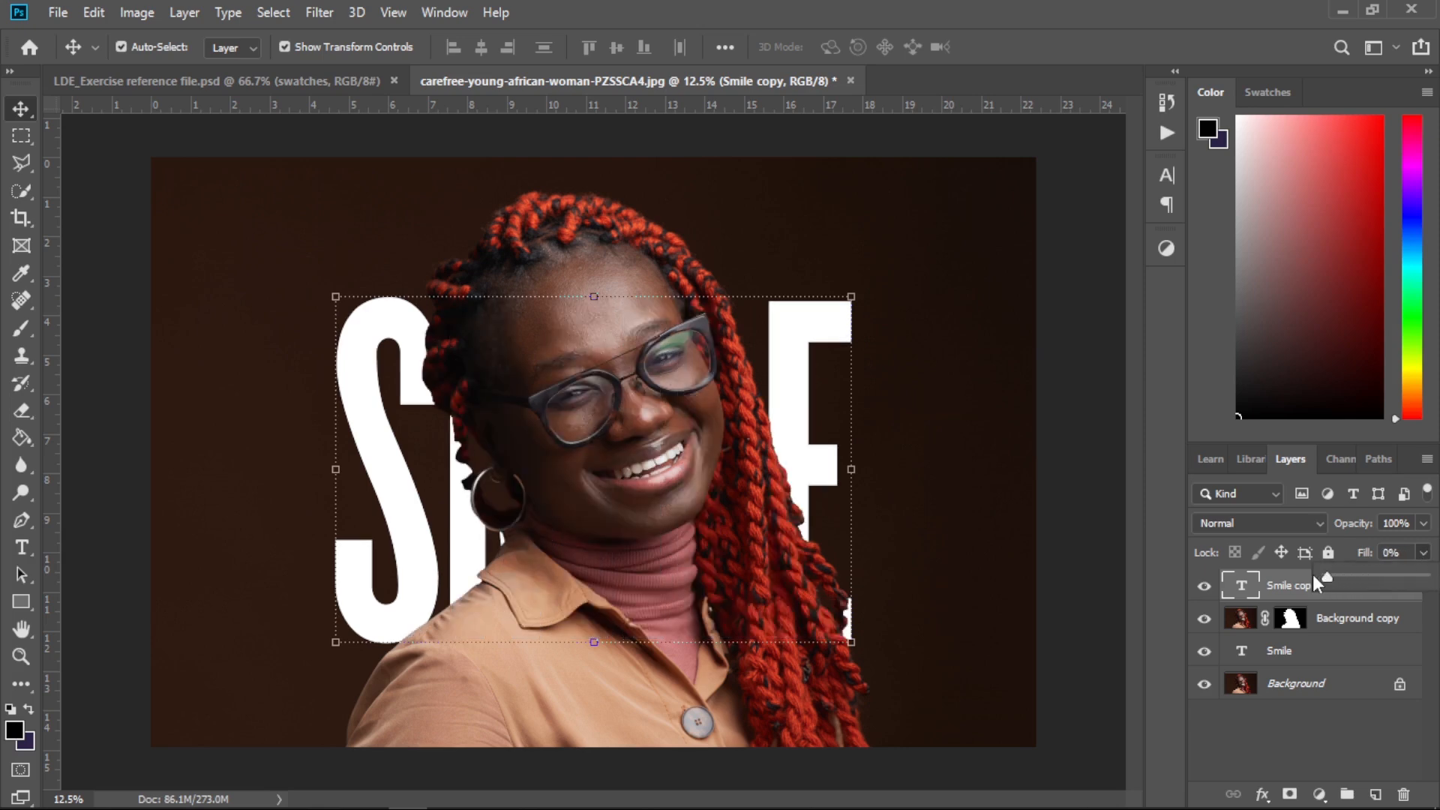
left_click(1245, 722)
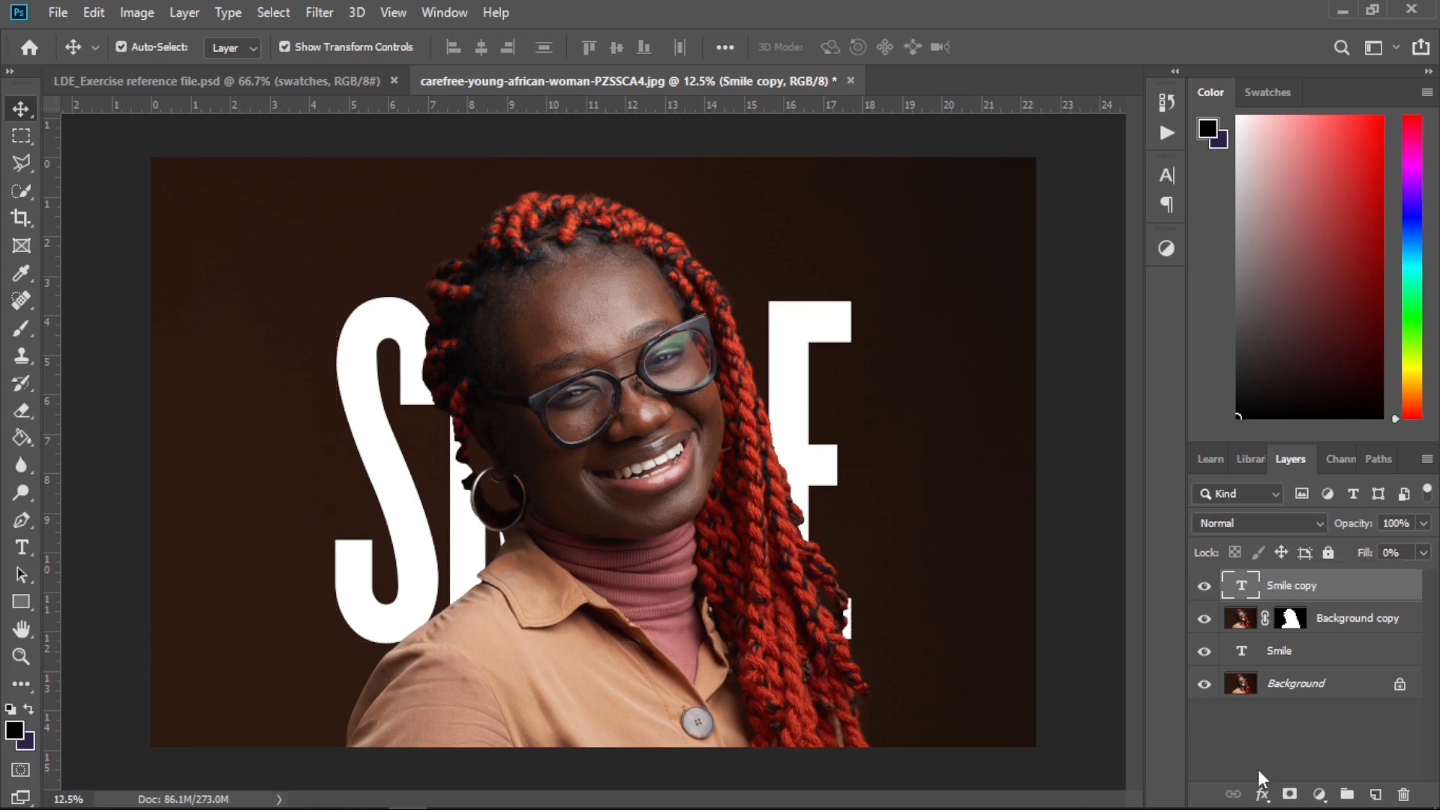
left_click(1249, 745)
Add a white, centred Stroke layer style of 10 px to the Smile copy layer
left_click(1321, 586)
left_click(1262, 794)
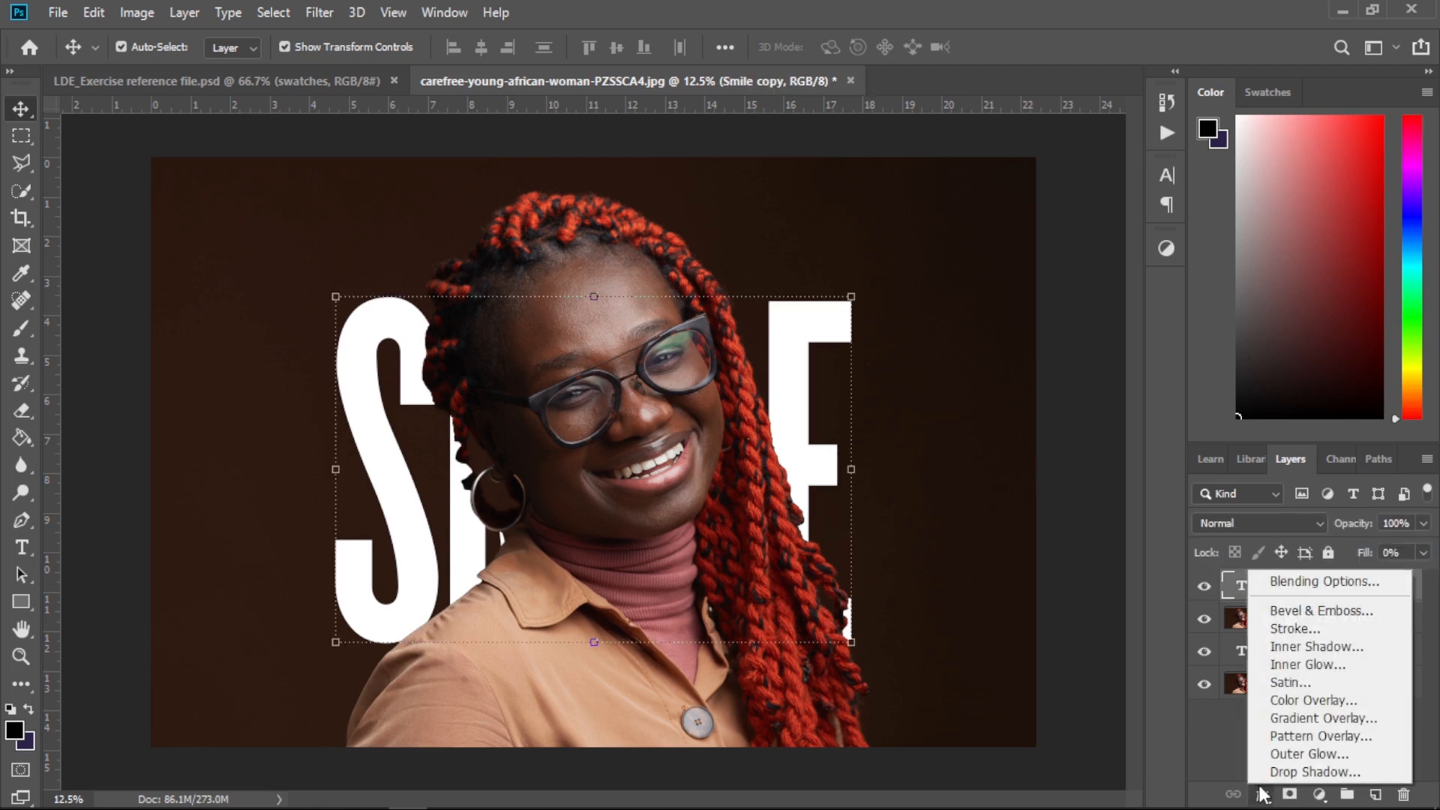
left_click(1309, 630)
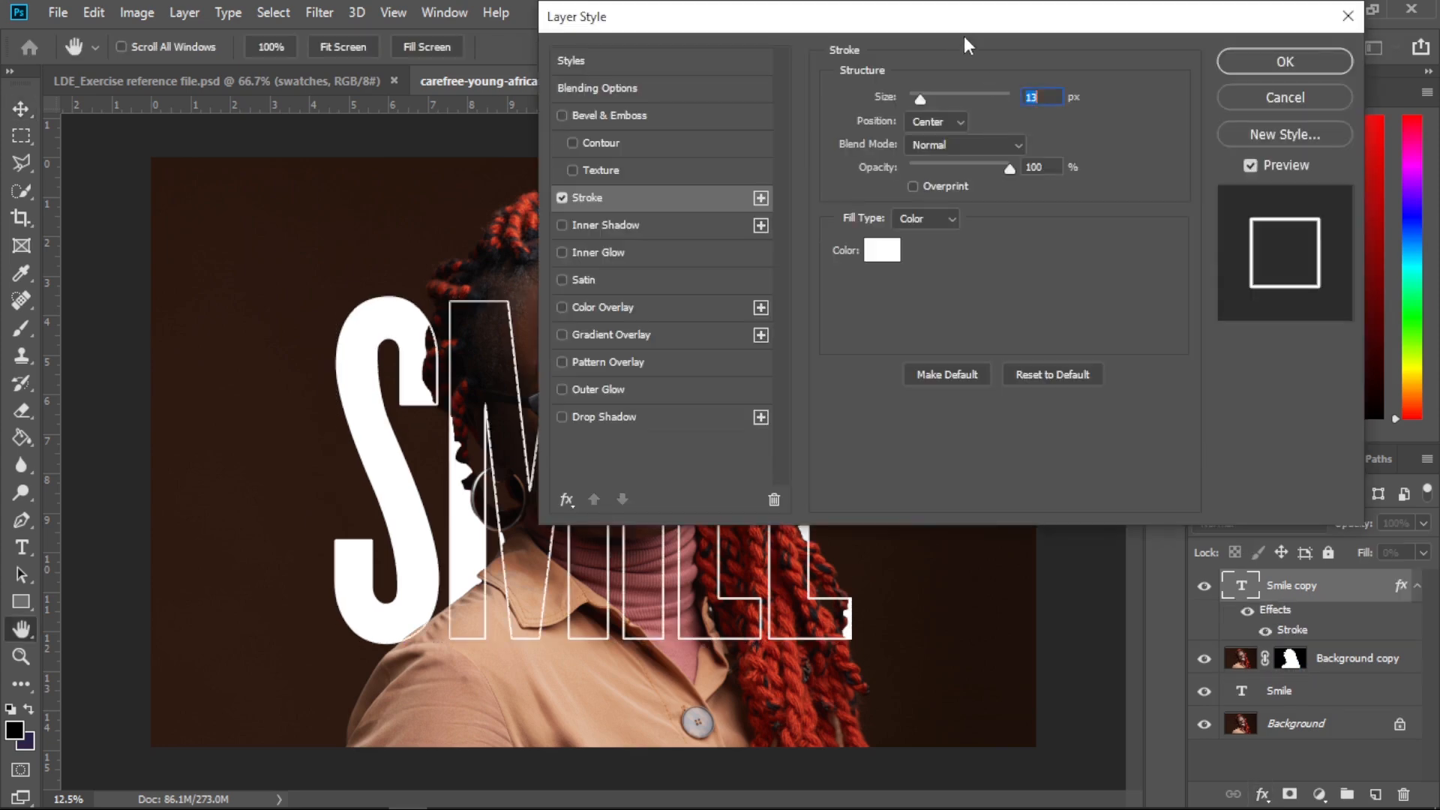
left_click_drag(970, 32, 1308, 59)
left_click_drag(1258, 124, 1255, 125)
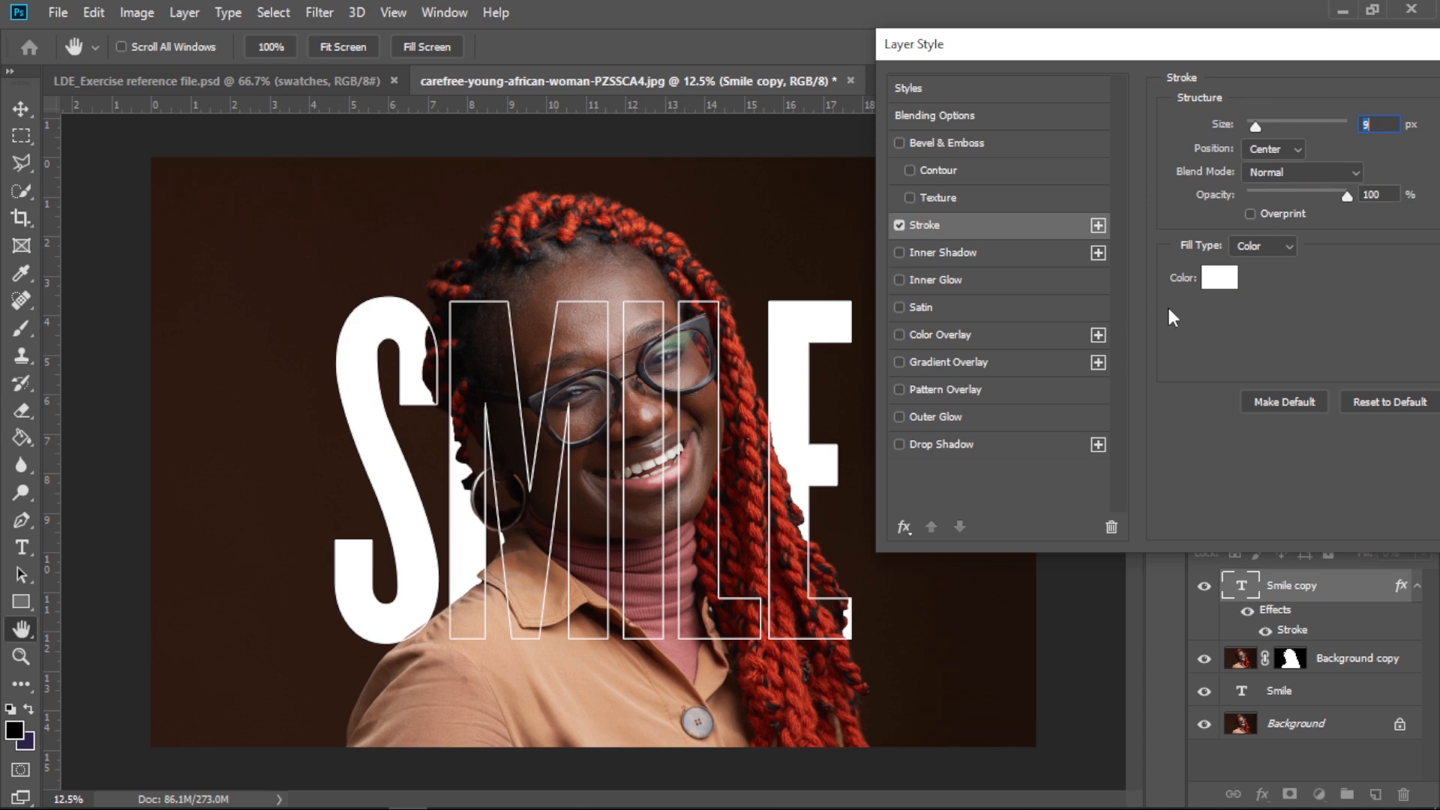
mouse_move(1308, 45)
left_mouse_down()
mouse_move(1289, 45)
mouse_move(1311, 52)
left_mouse_up()
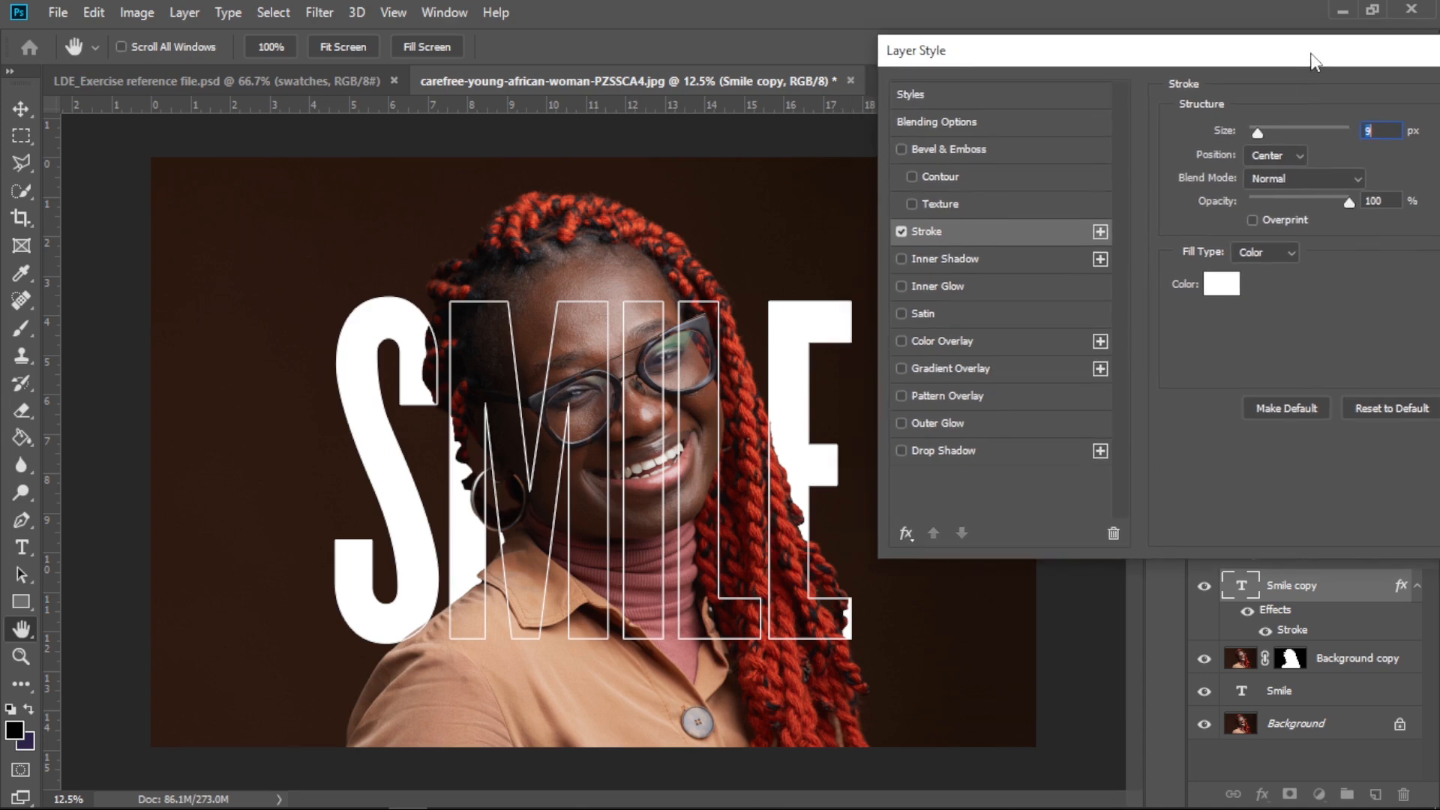
left_click_drag(1311, 53, 1265, 68)
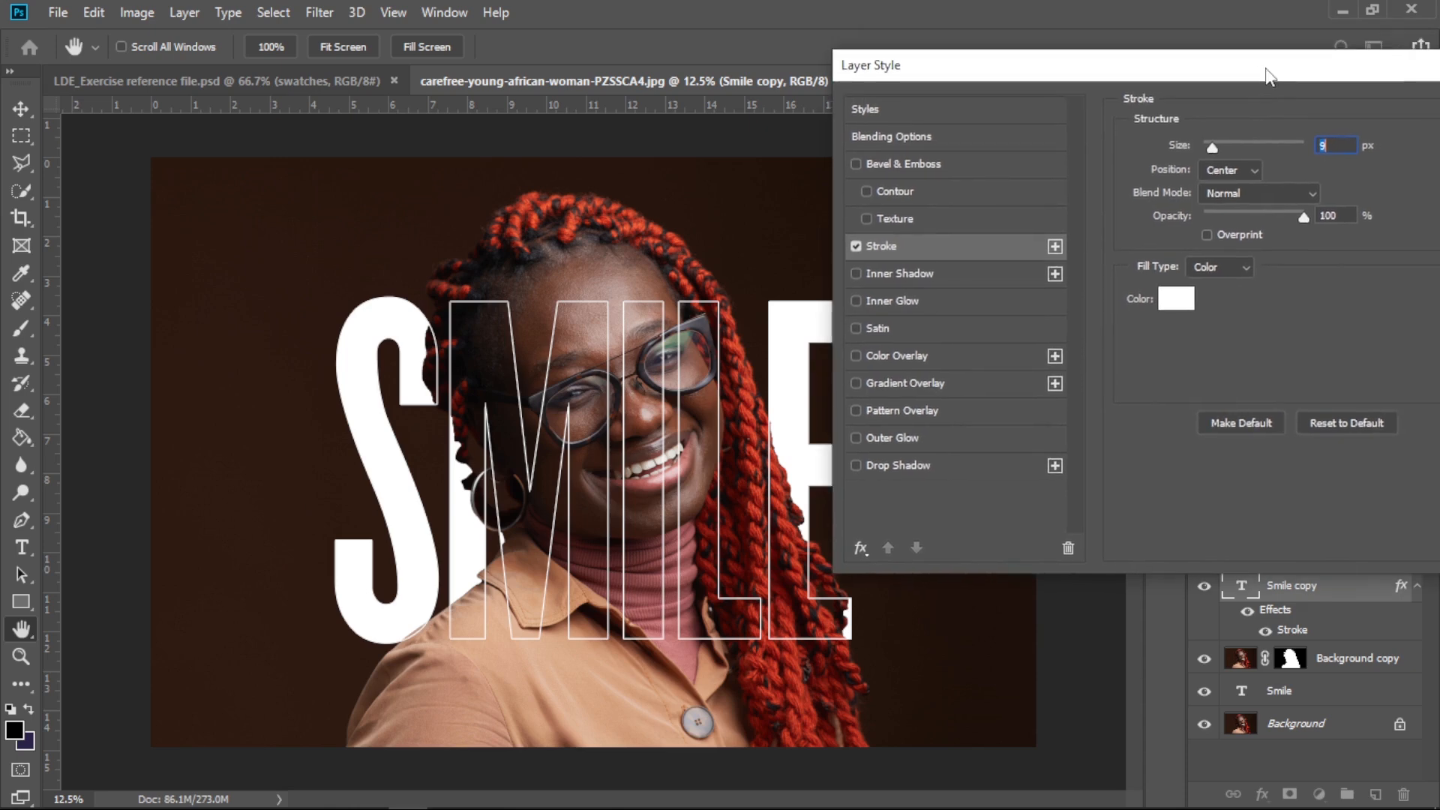
left_click_drag(1218, 146, 1213, 147)
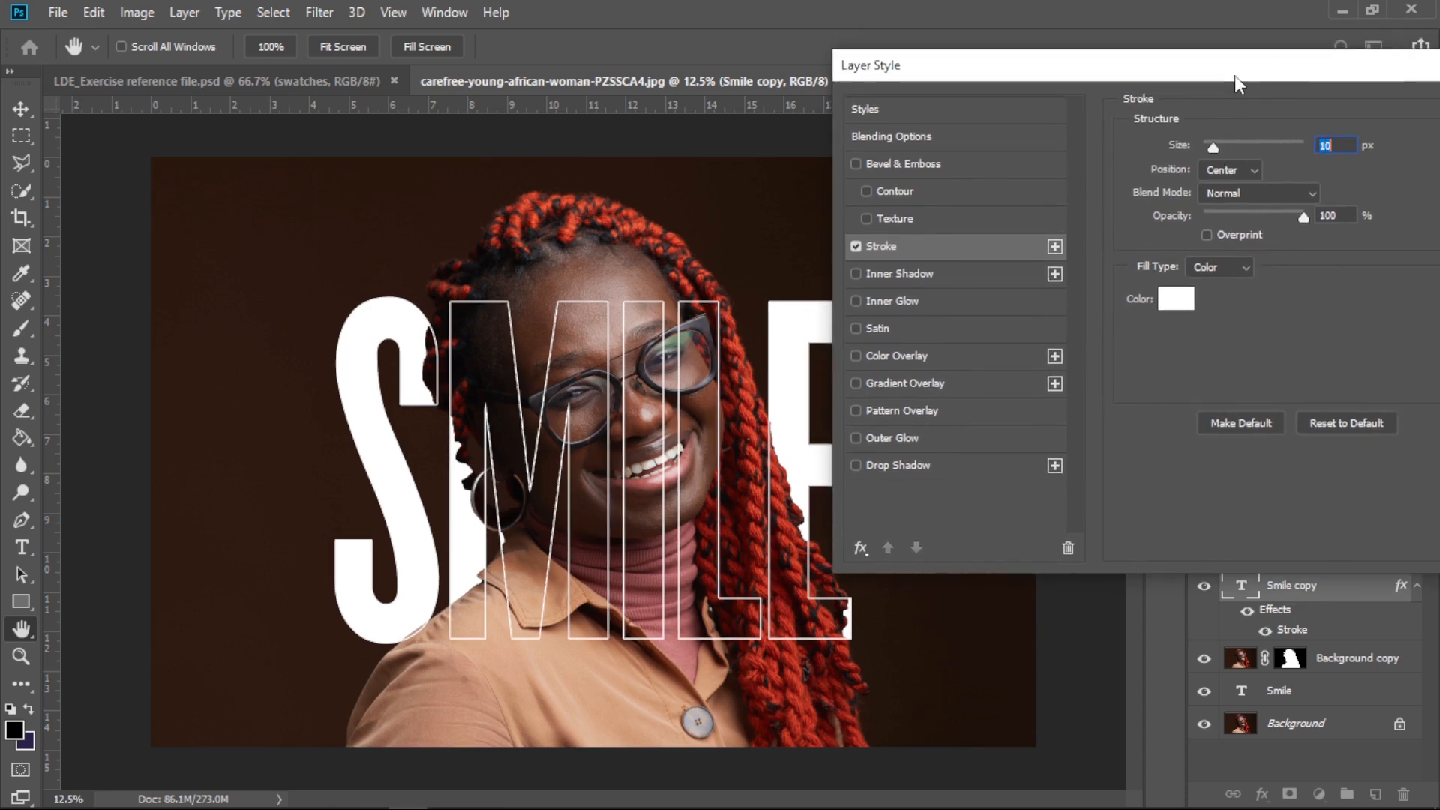
left_click_drag(1235, 75, 994, 53)
left_click(1320, 88)
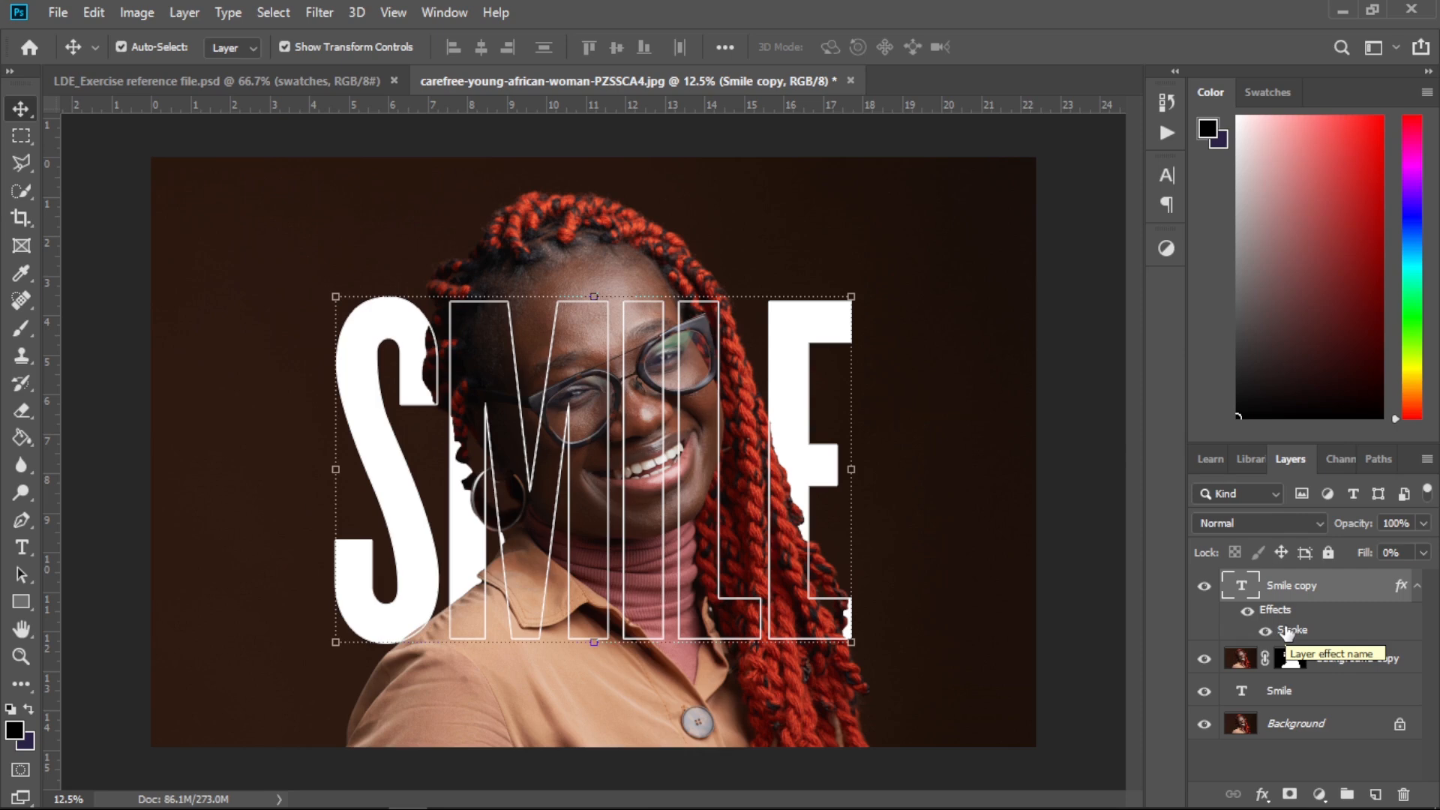
Select both Smile text layers together and move them slightly lower on the photo
left_click(1295, 697)
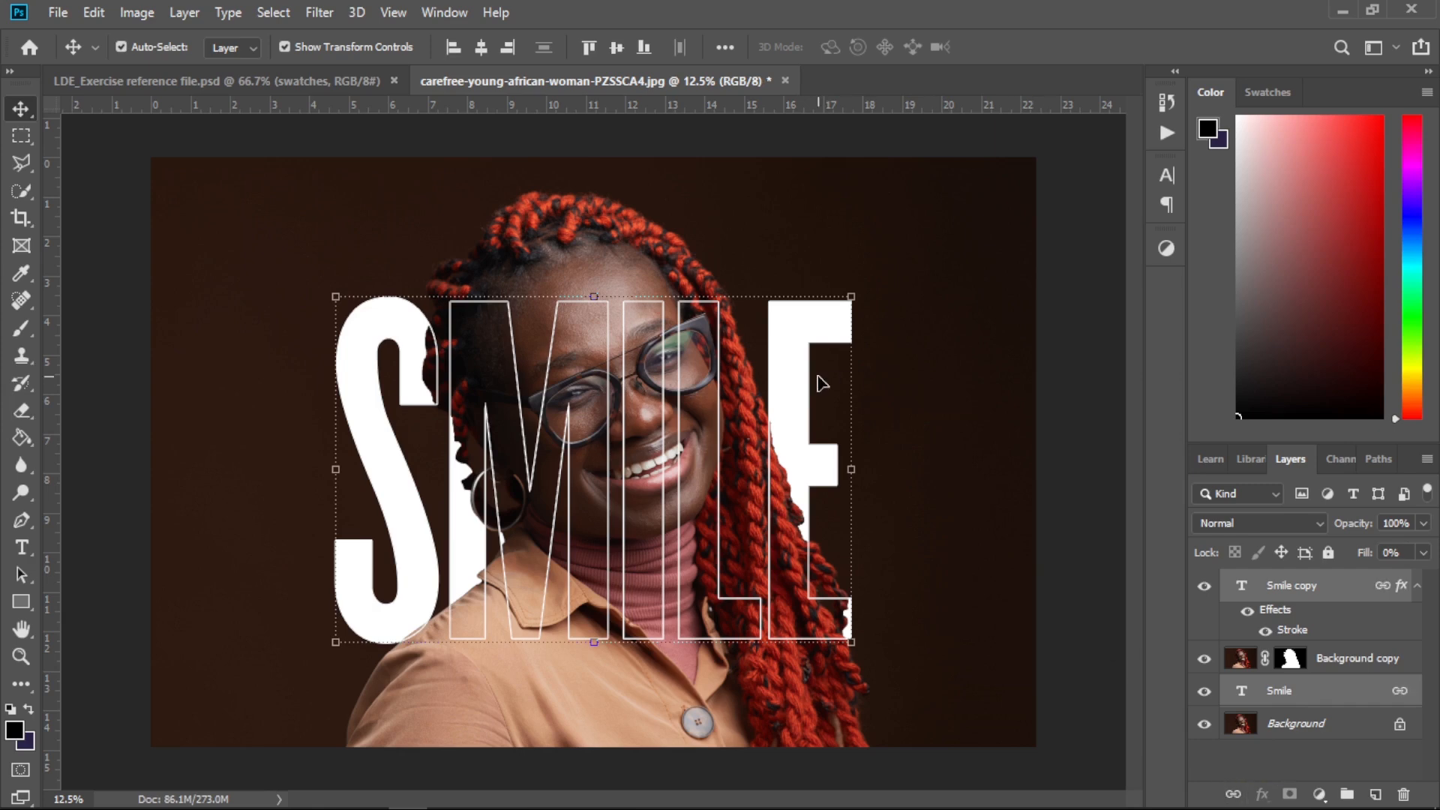
left_click_drag(798, 393, 793, 422)
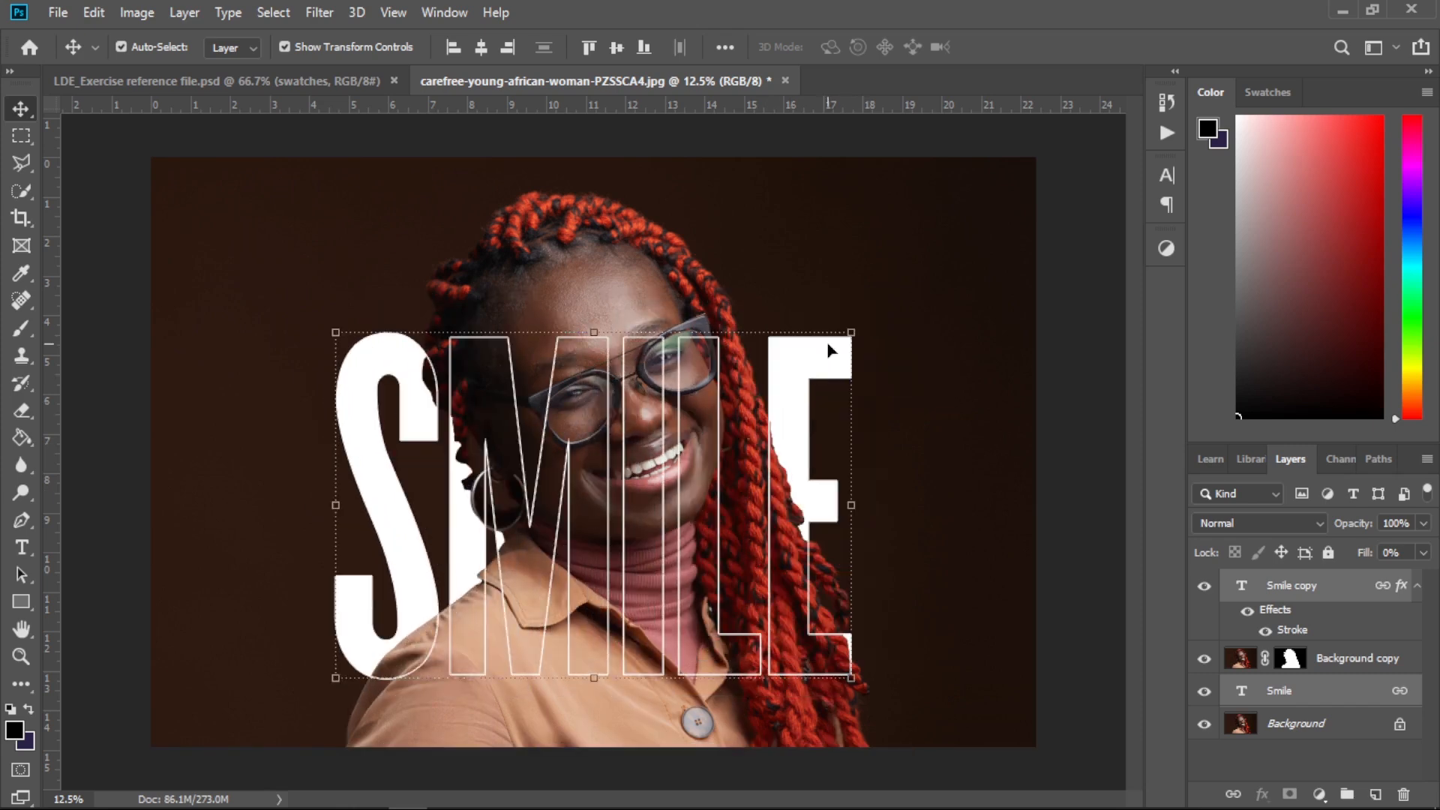
left_click_drag(828, 343, 818, 384)
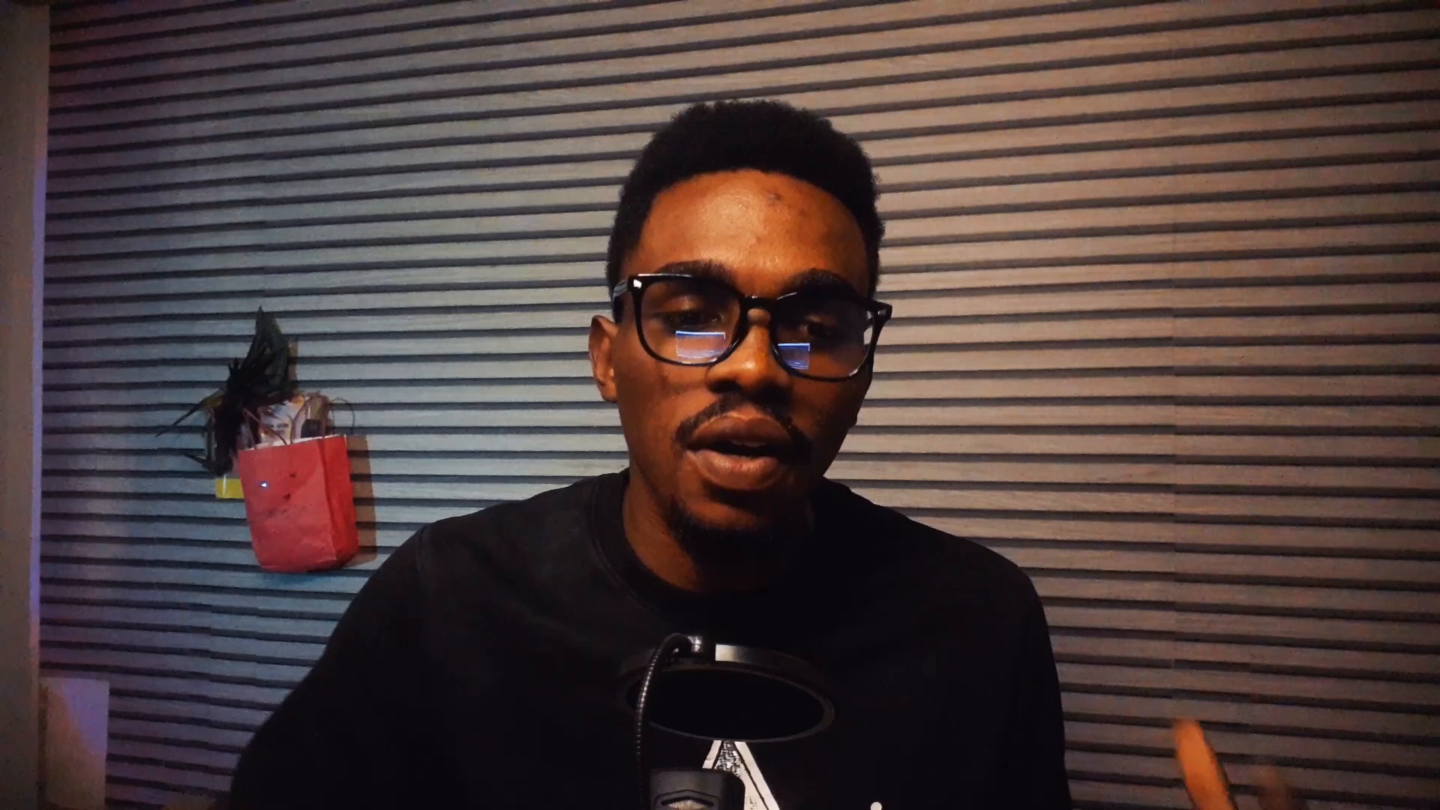